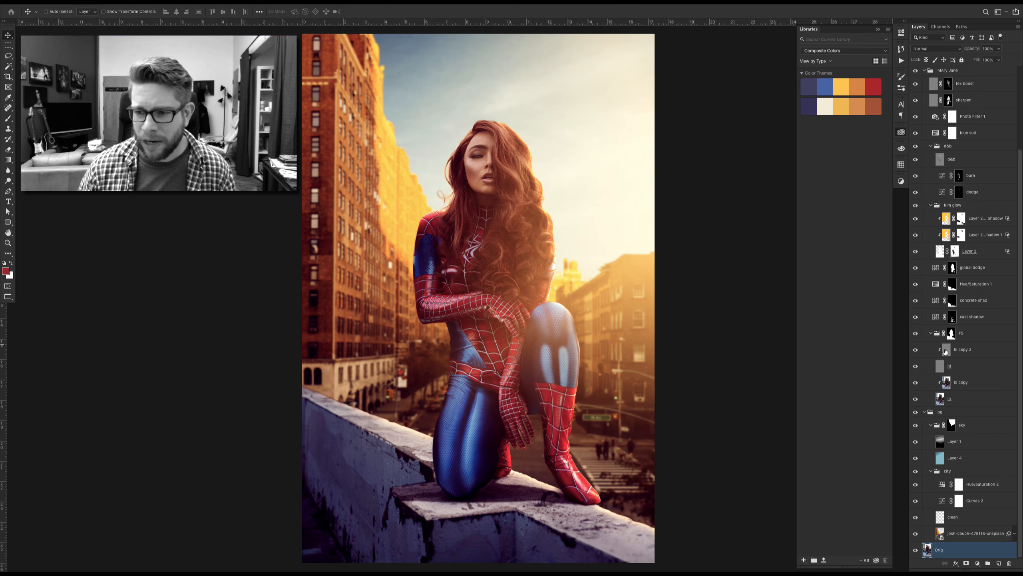
Isolate the Orig layer to compare the untouched photo with the composite, and restore the visibility of all layers.
scroll(949, 347, "up", 3)
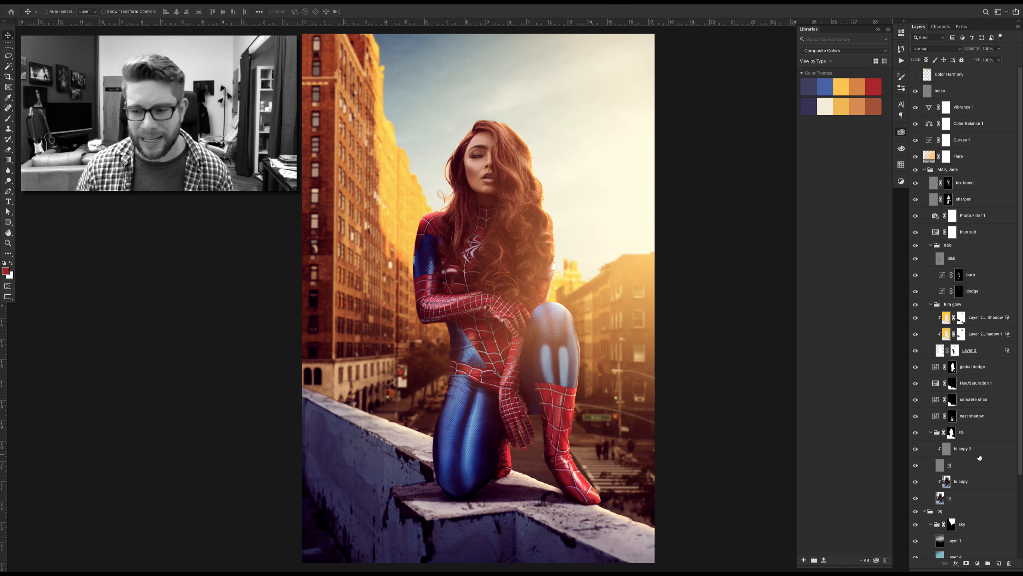
scroll(980, 457, "down", 5)
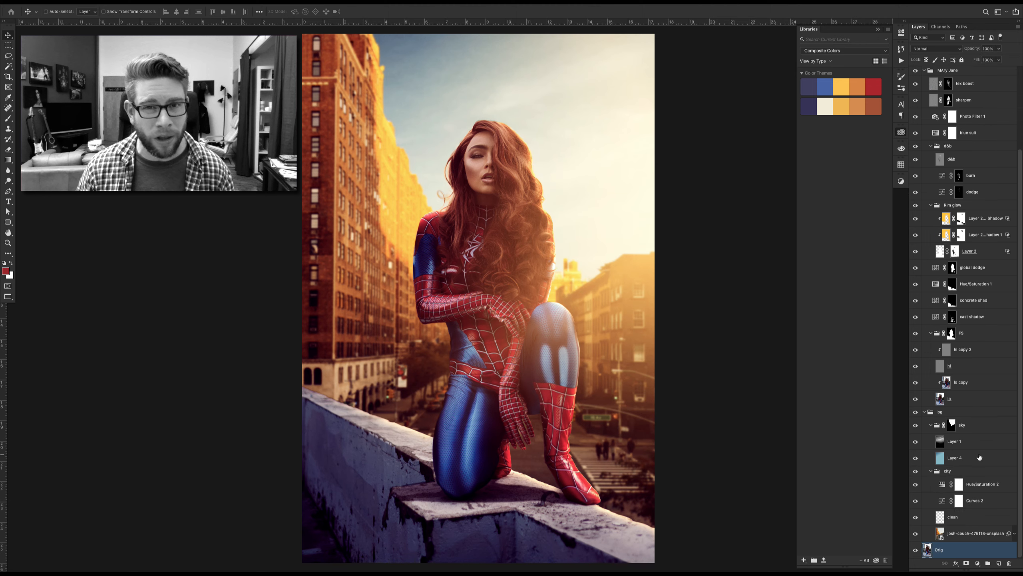
key("alt")
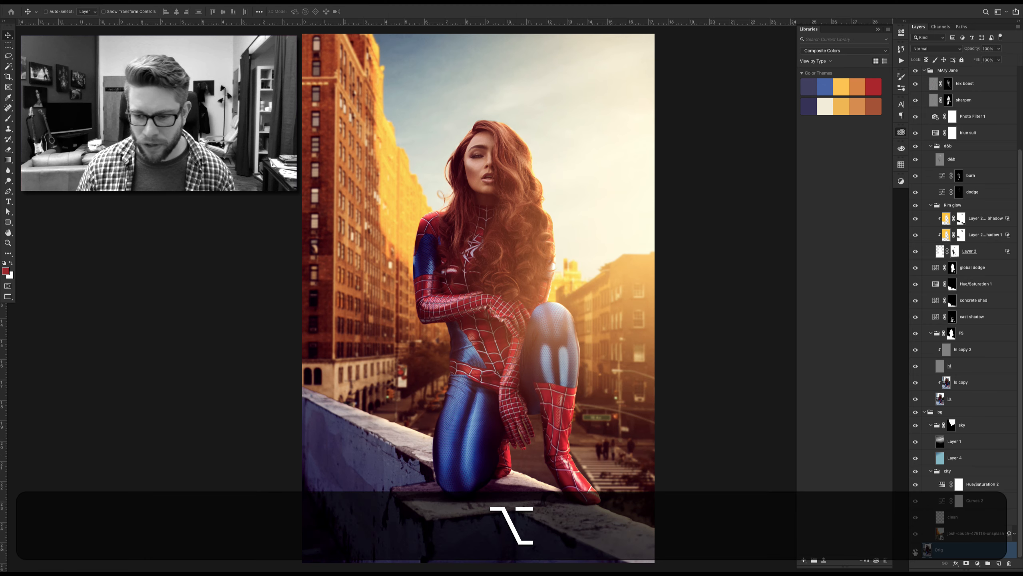
left_click(915, 551, "alt")
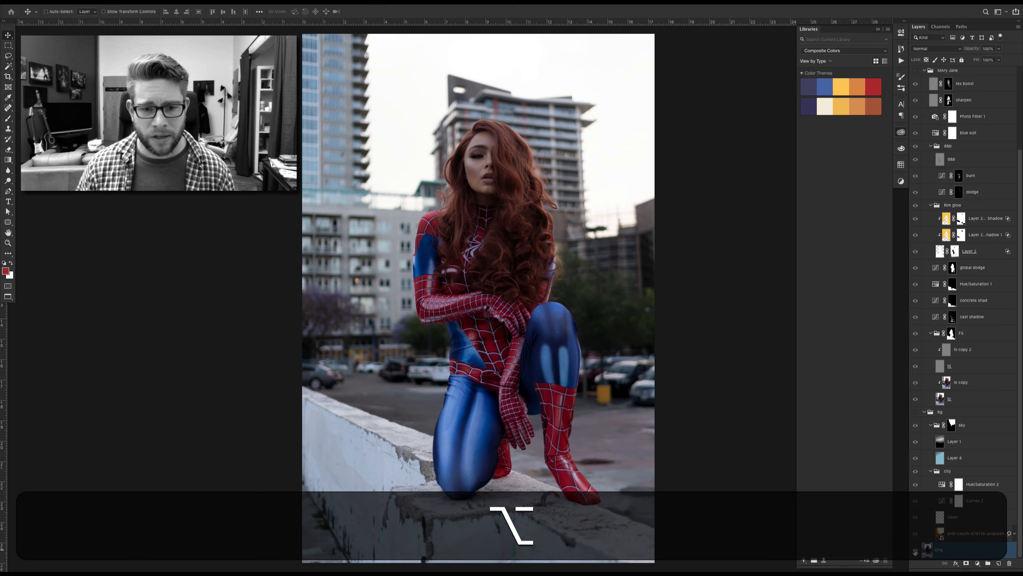
key("super")
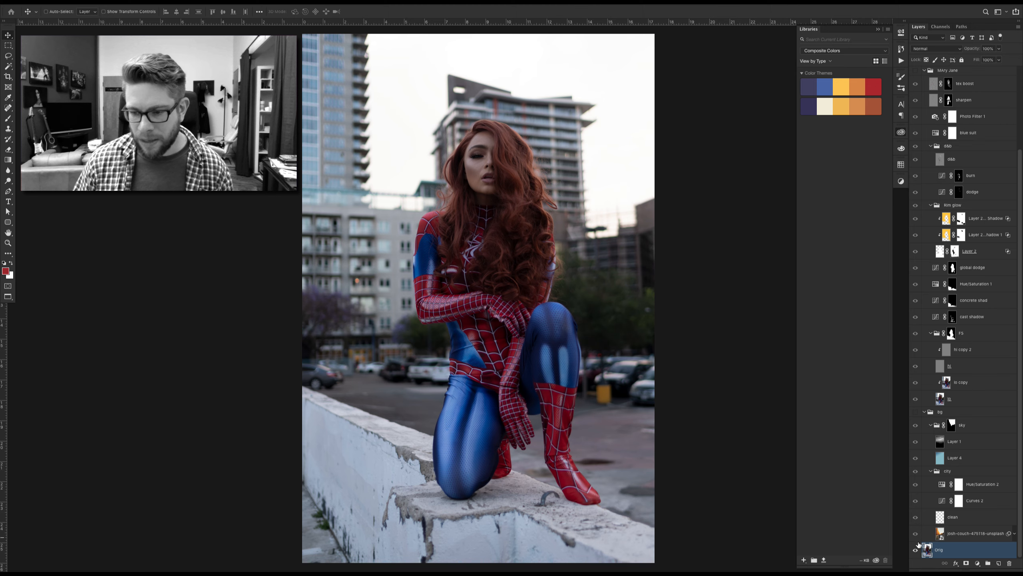
key("alt")
left_click(916, 551, "alt")
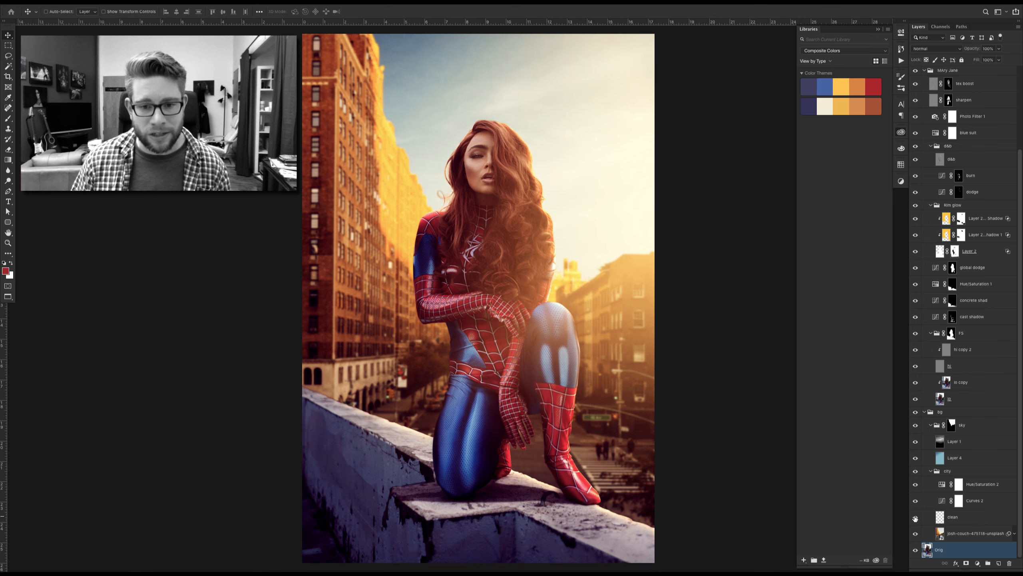
Hide the layers from noise down to Flare, then collapse and hide the MAry Jane group so only the city background shows.
scroll(923, 138, "up", 5)
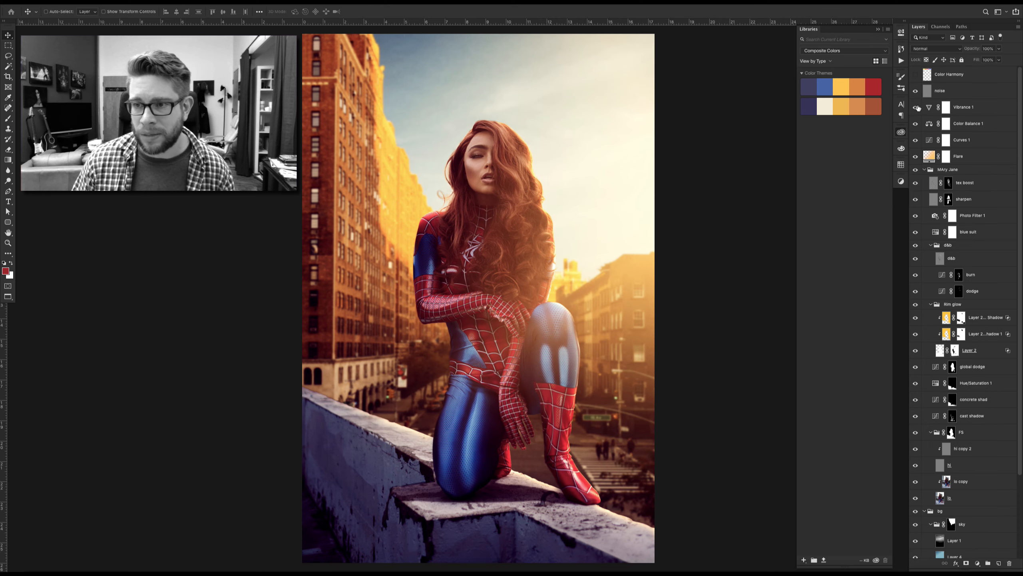
left_click_drag(916, 92, 915, 157)
left_click(924, 169)
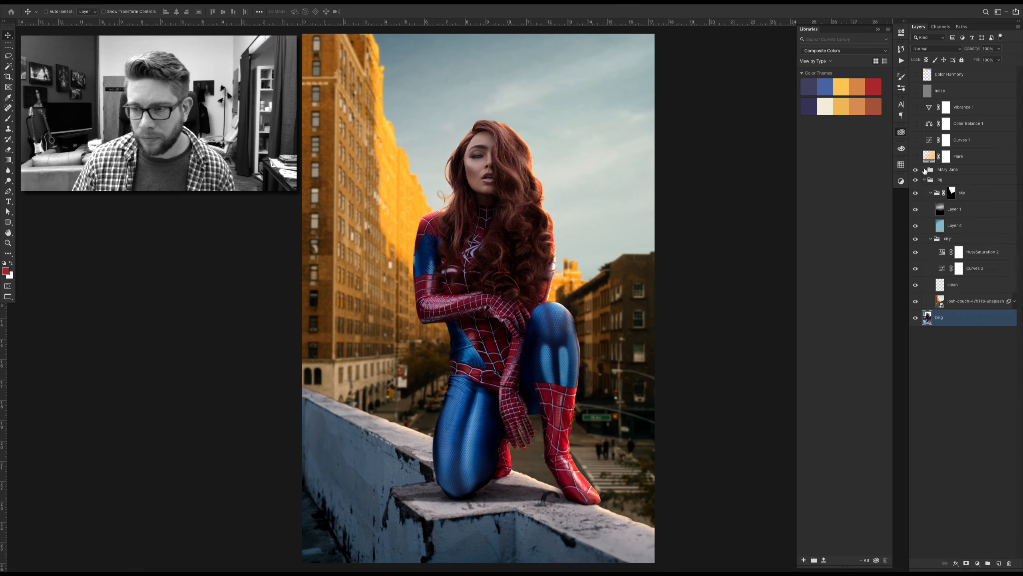
left_click(917, 171)
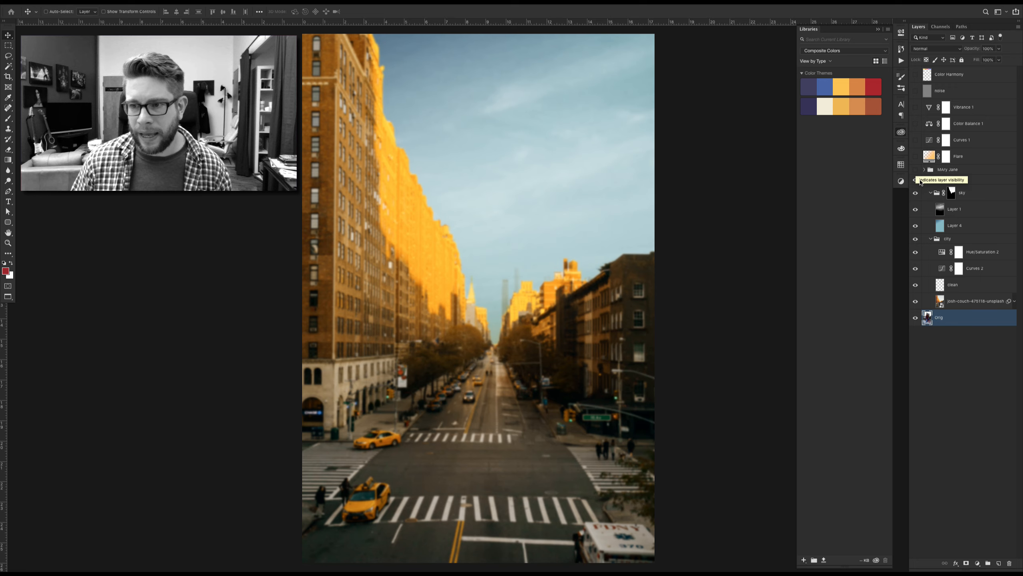
Compare the background with and without the sky group and its Layer 1 clouds, and check Layer 1's blend mode.
left_click(916, 193)
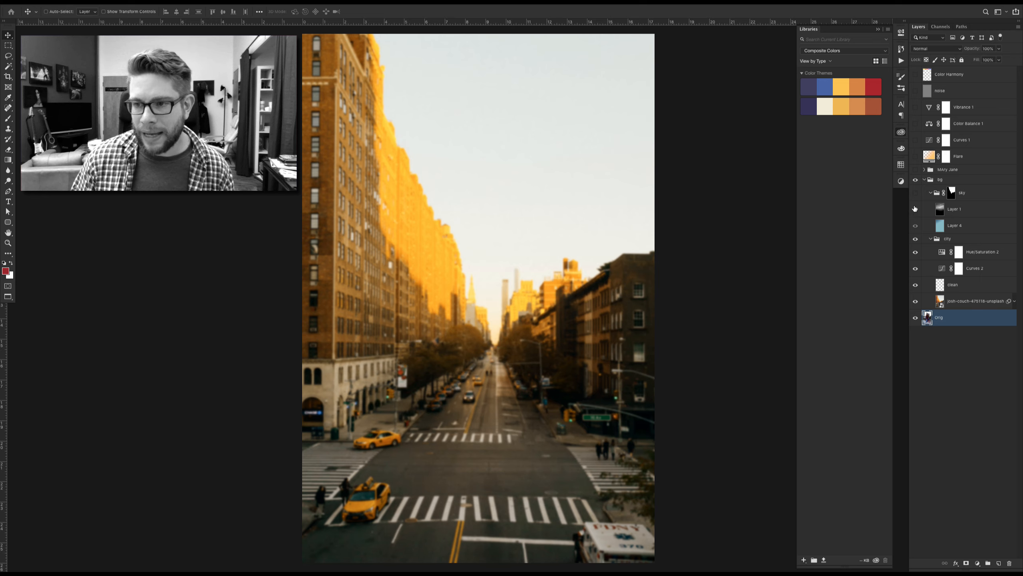
left_click(916, 194)
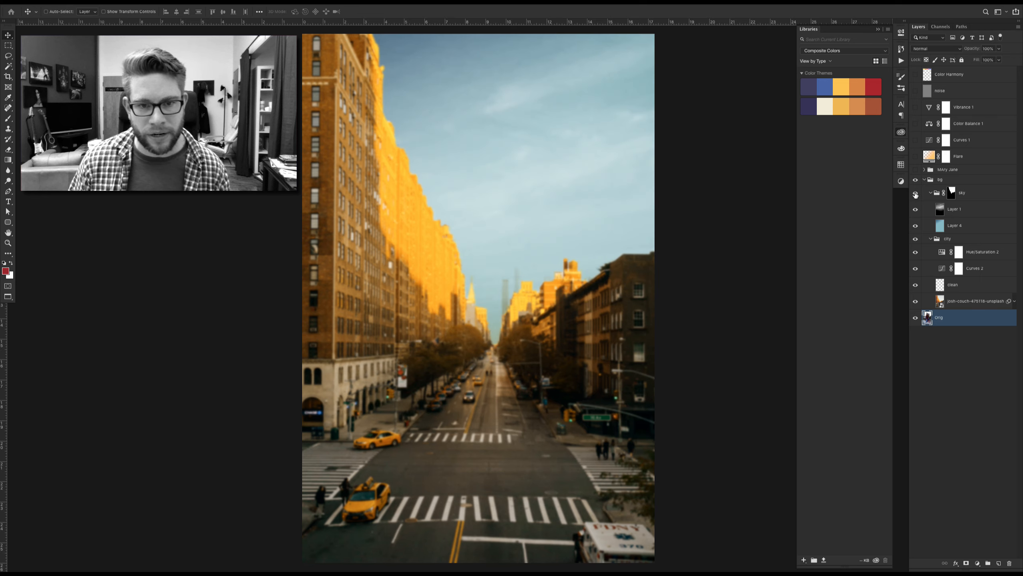
left_click(915, 210)
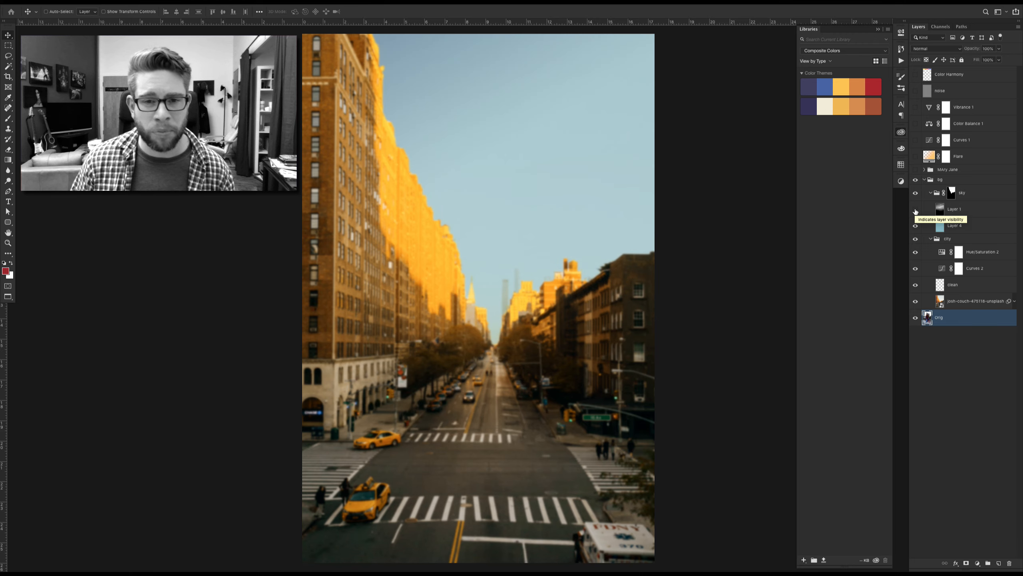
left_click(916, 210)
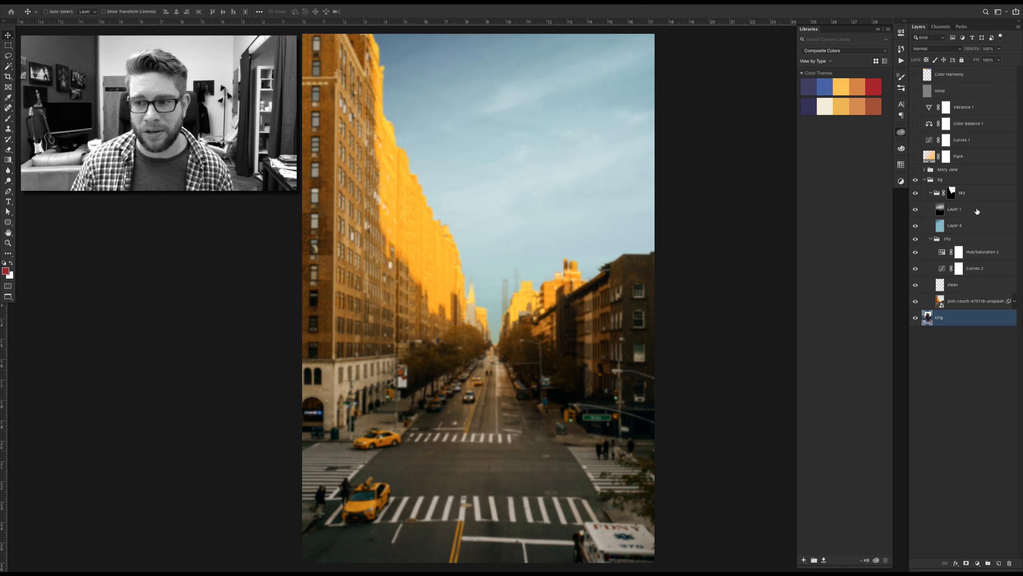
left_click(977, 211)
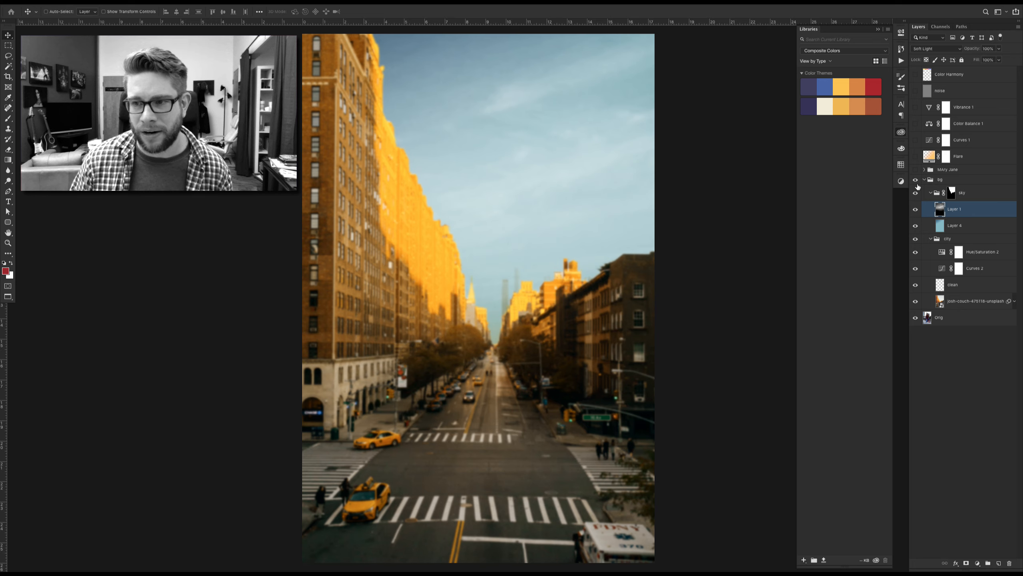
Collapse the bg group, and show and expand the MAry Jane group.
left_click(924, 180)
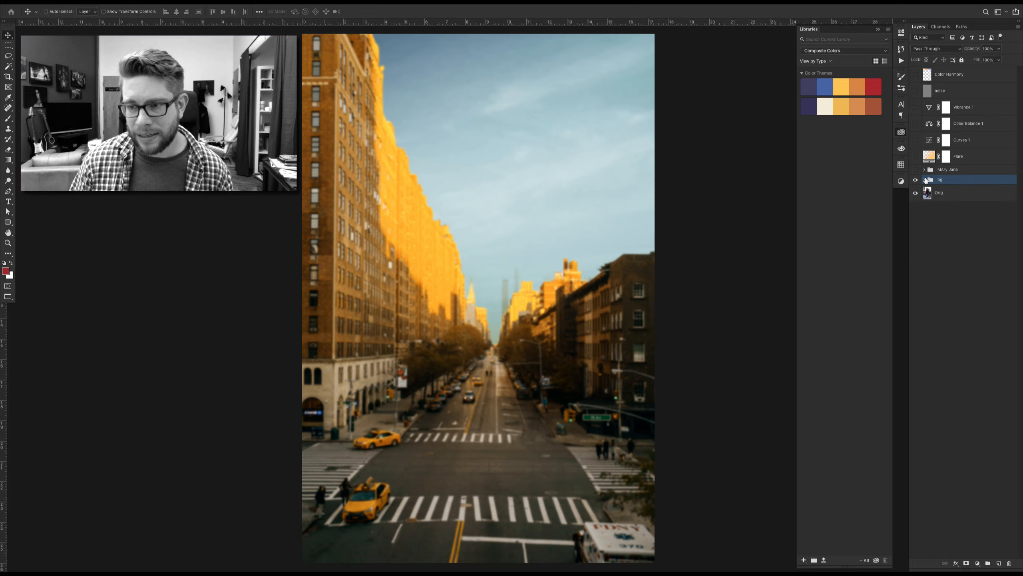
left_click(916, 170)
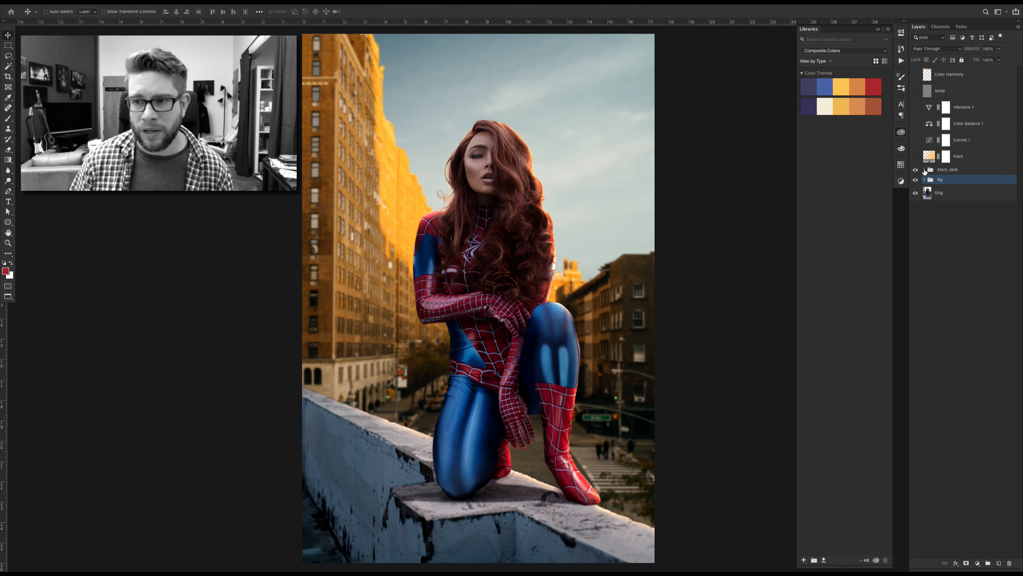
left_click(924, 170)
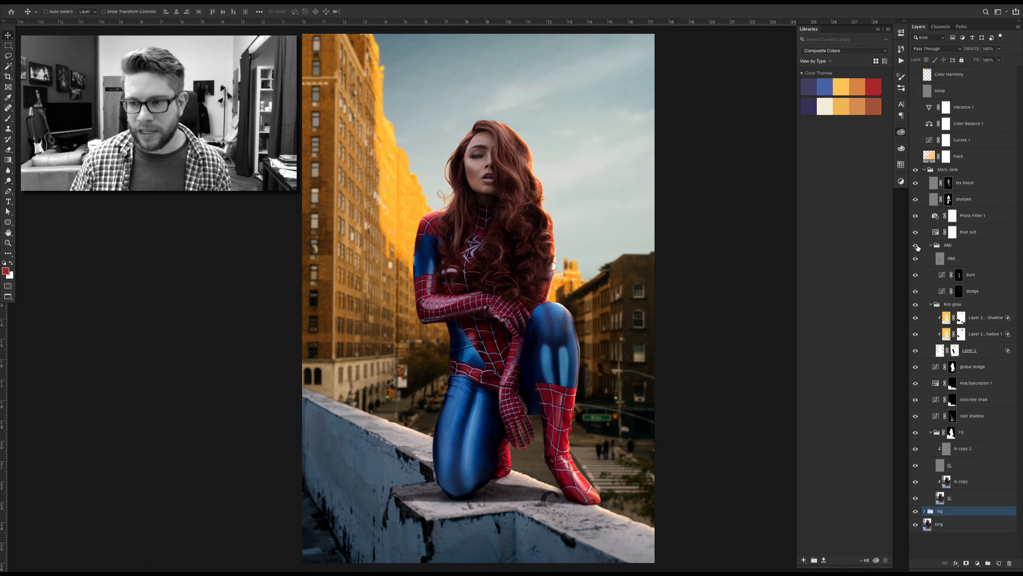
Compare the subject with and without the dodge-and-burn group, and collapse that group.
left_click(916, 245)
left_click(916, 246)
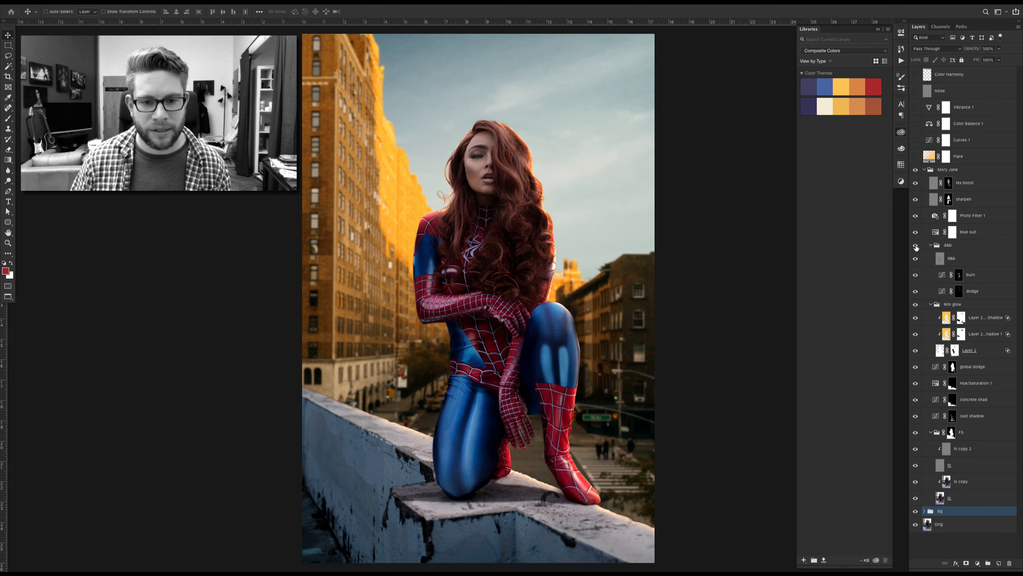
left_click(916, 245)
left_click(916, 245)
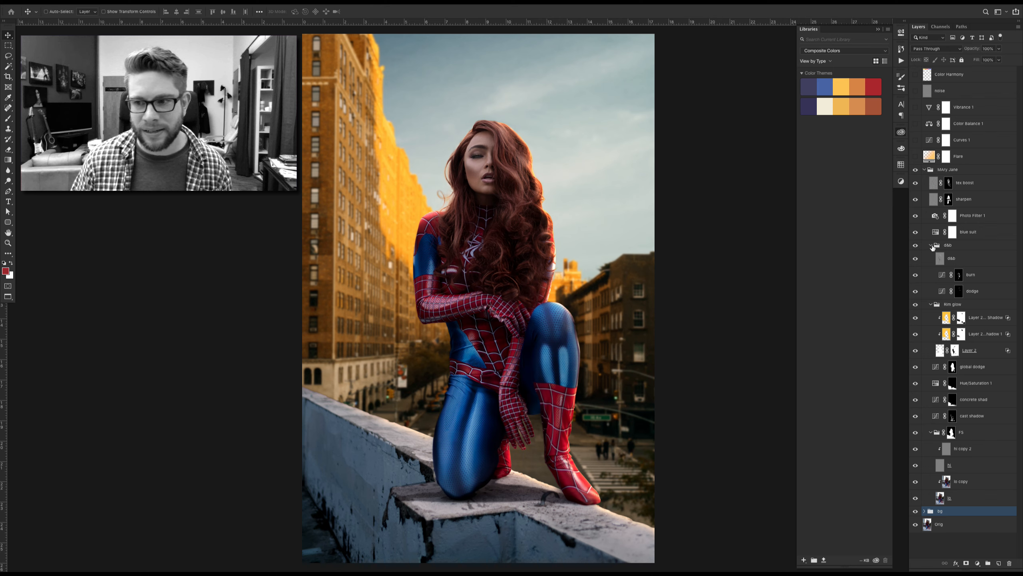
left_click(931, 245)
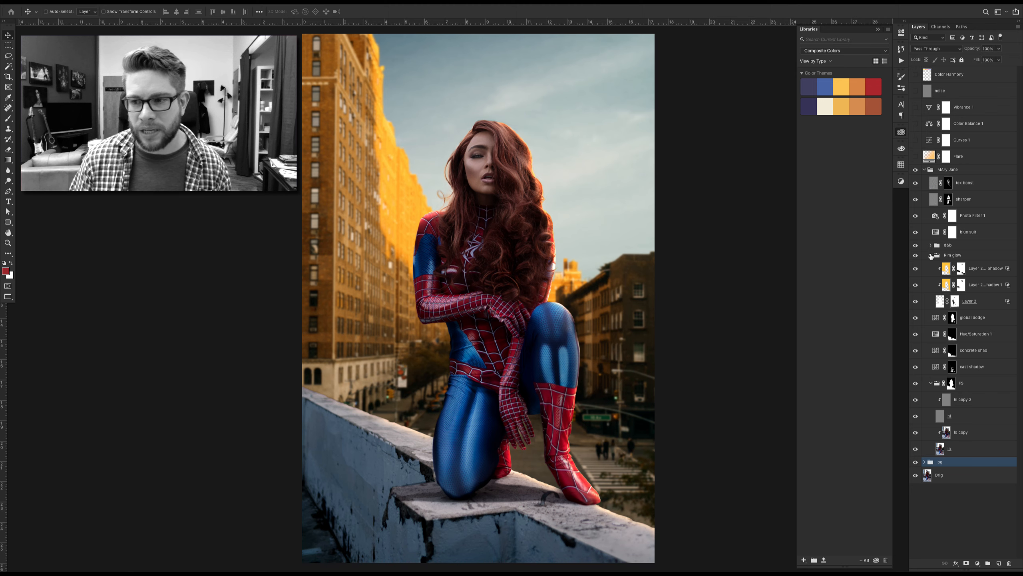
Collapse the Rim glow group and compare the subject's edges with and without it.
left_click(931, 255)
left_click(915, 256)
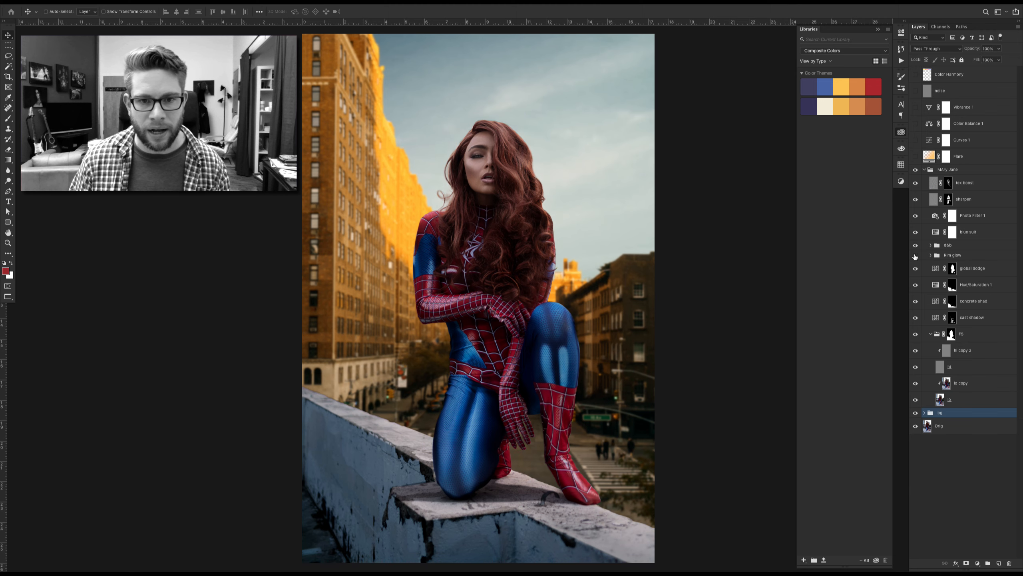
left_click(916, 256)
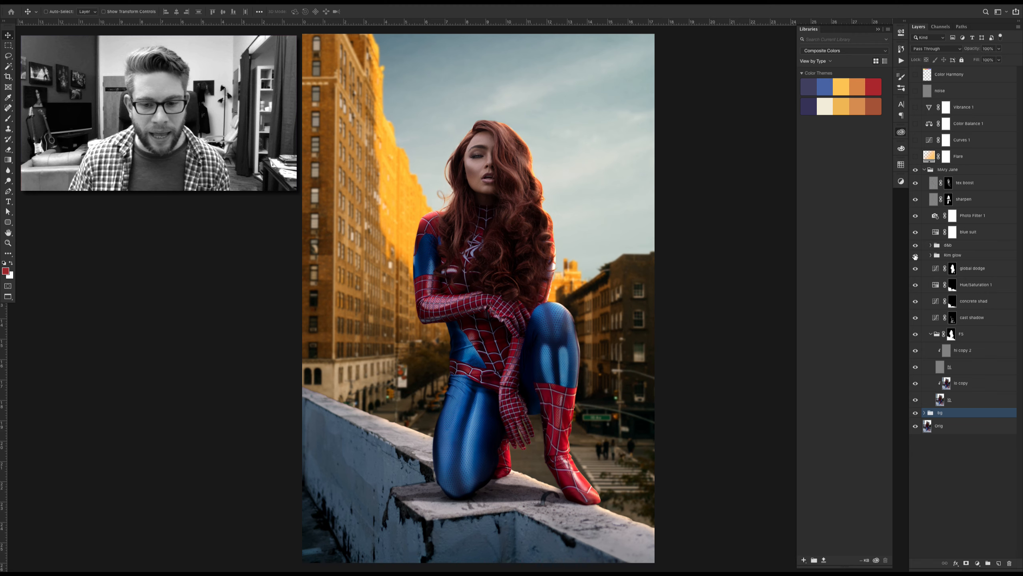
left_click(915, 256)
left_click(916, 256)
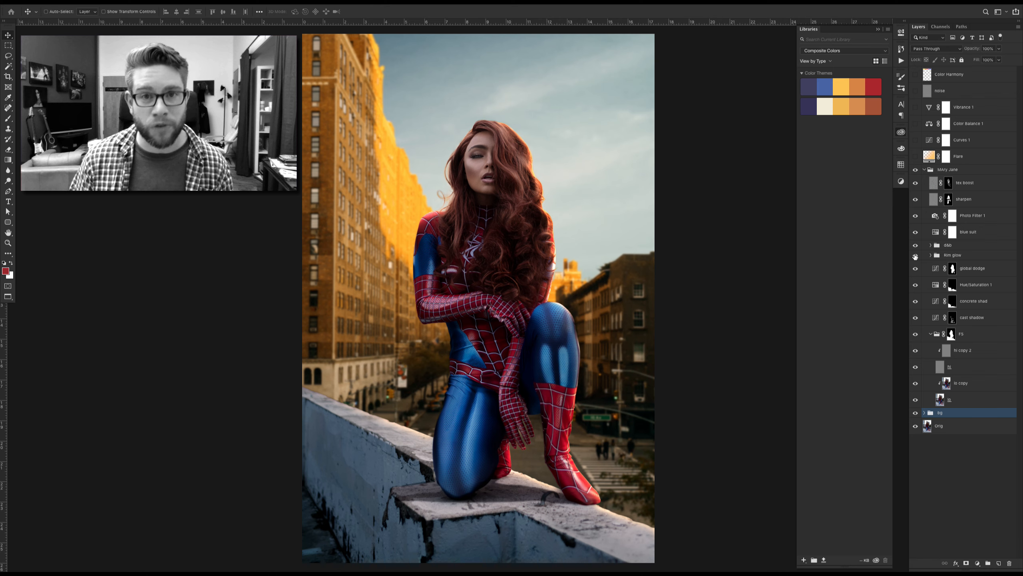
Compare the ledge beneath the subject with and without the cast shadow layer, leaving the layer on.
left_click(916, 318)
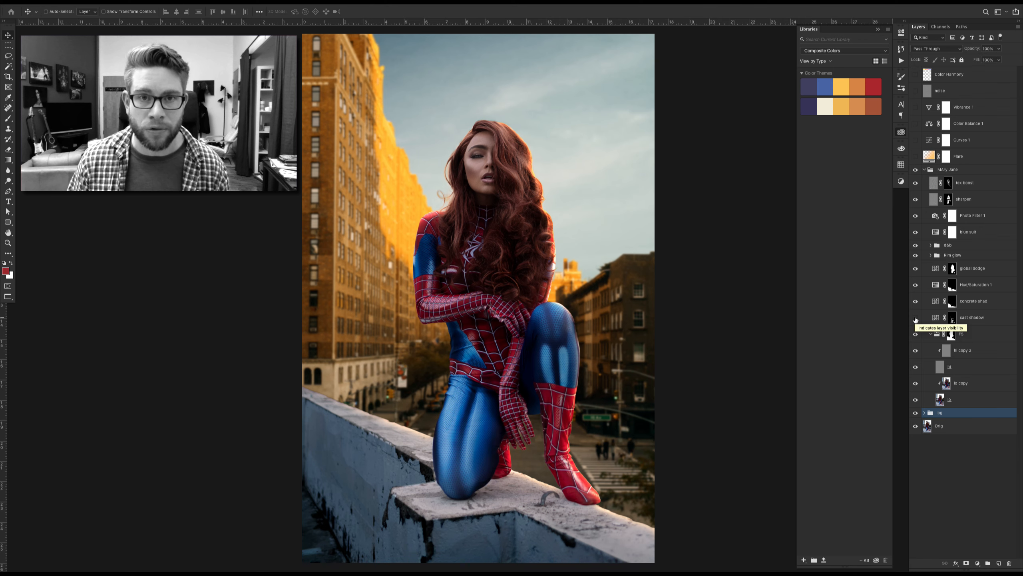
left_click(915, 319)
left_click(915, 318)
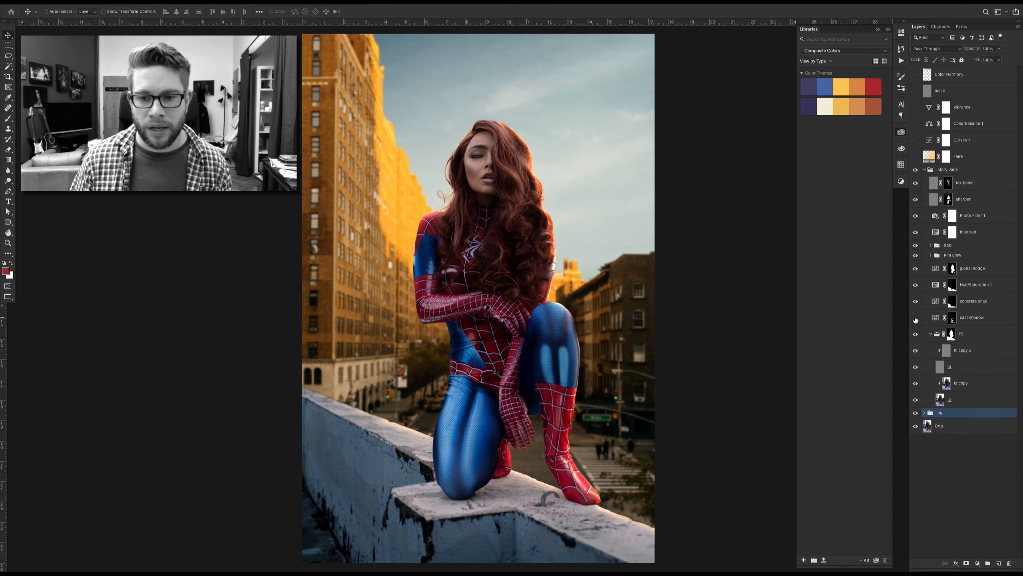
left_click(916, 319)
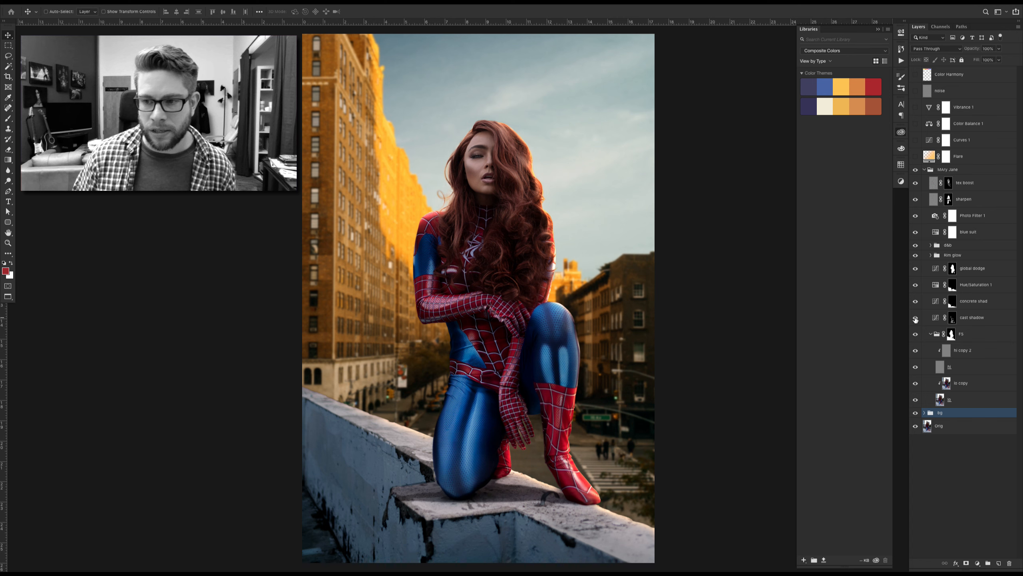
Compare the ledge with and without the concrete shad layer, leave it on and select it.
left_click(916, 302)
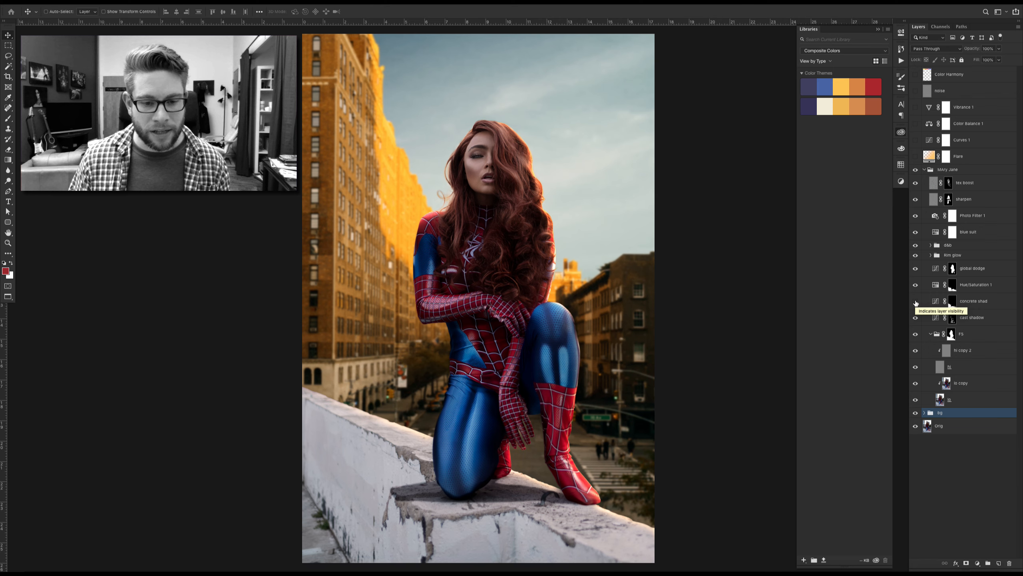
left_click(916, 301)
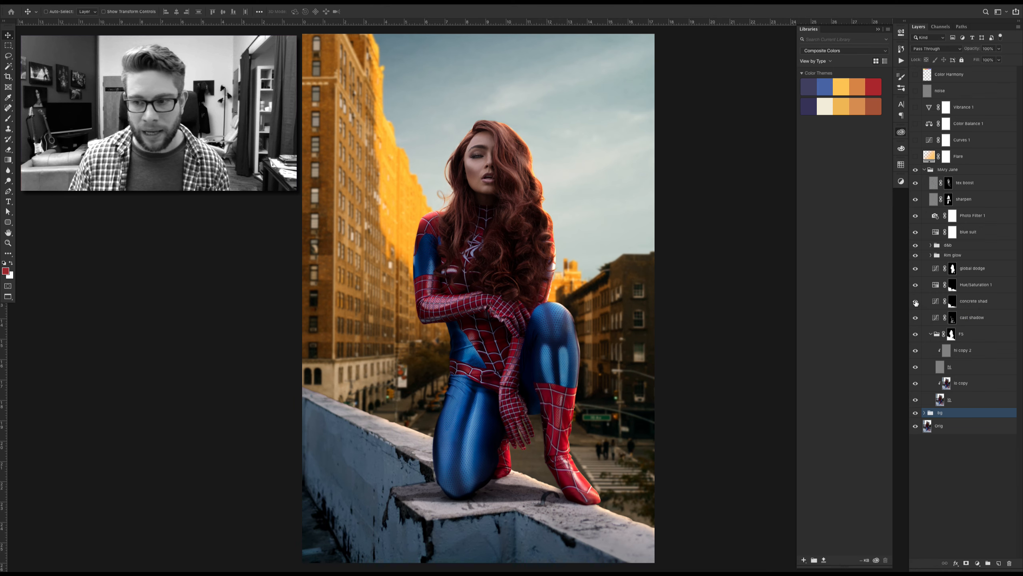
left_click(935, 302)
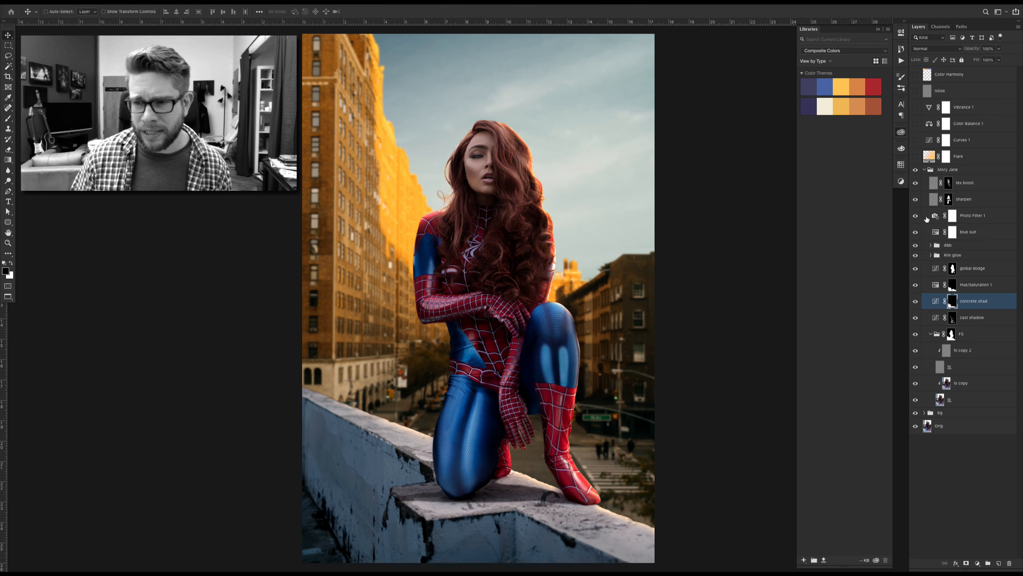
Collapse the MAry Jane group and show the Flare layer.
left_click(925, 170)
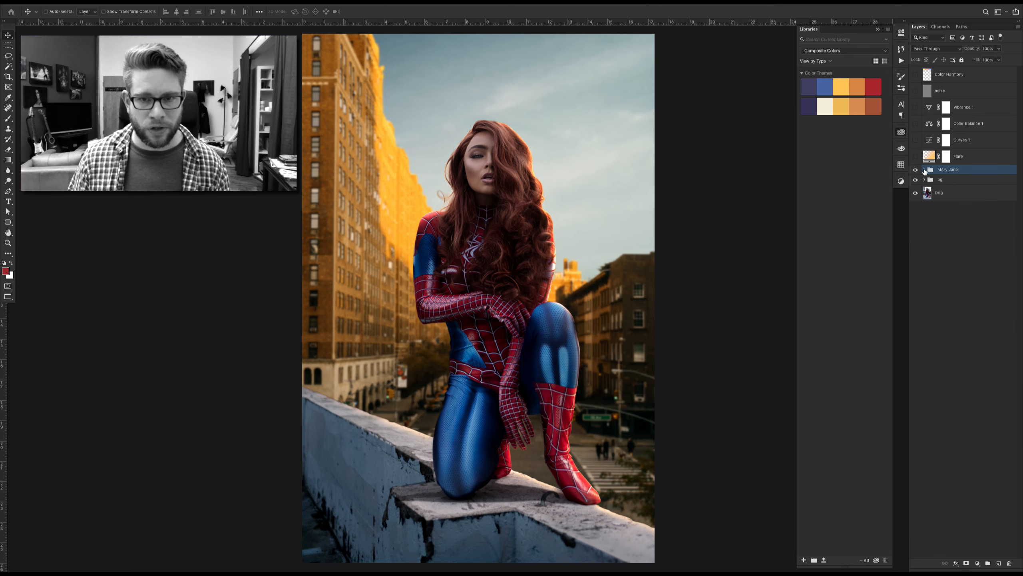
left_click(916, 157)
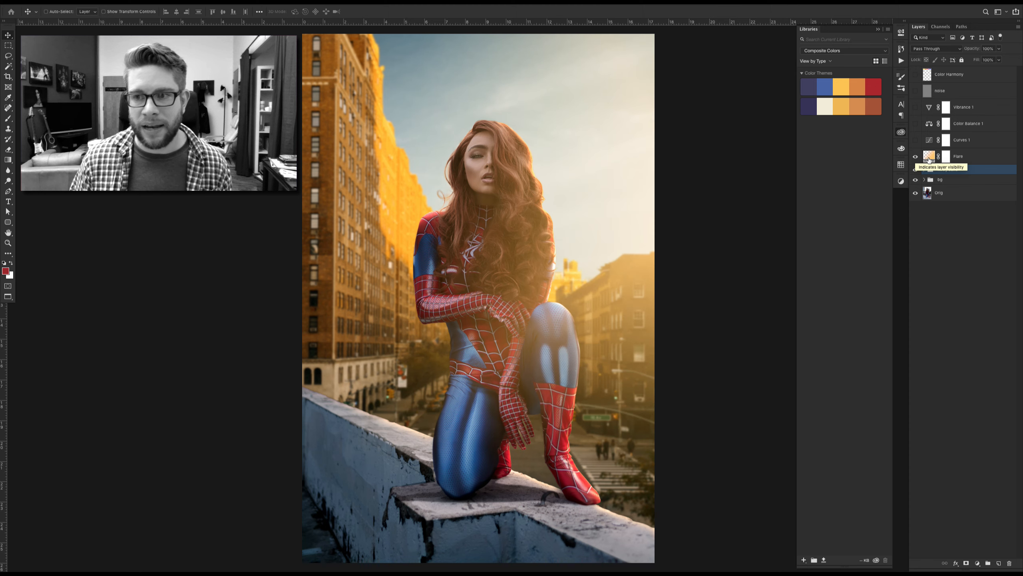
Inspect the gradient fill settings of the Flare layer, keeping them as they are.
left_click(929, 156)
double_click(929, 156)
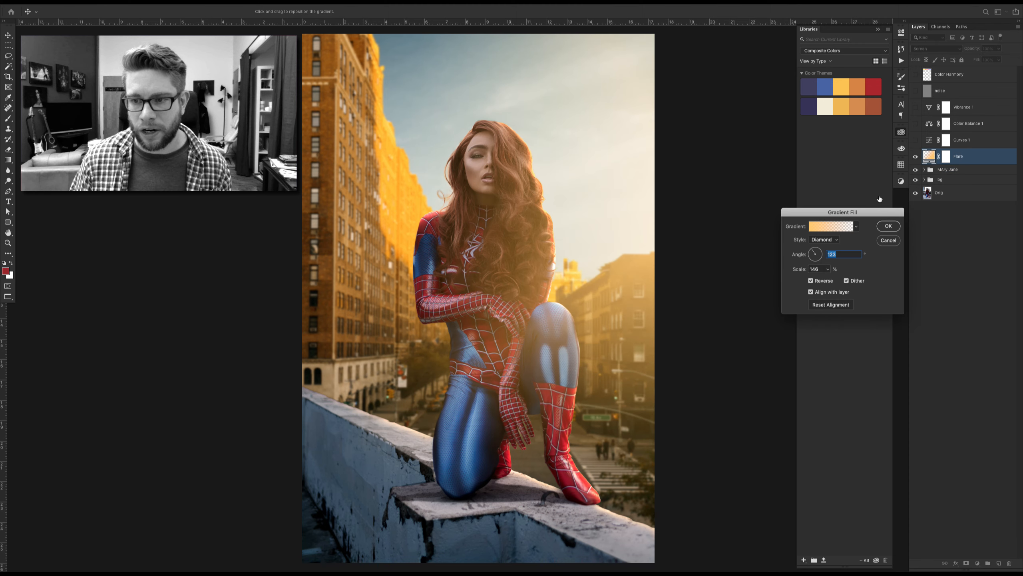
left_click_drag(872, 206, 790, 159)
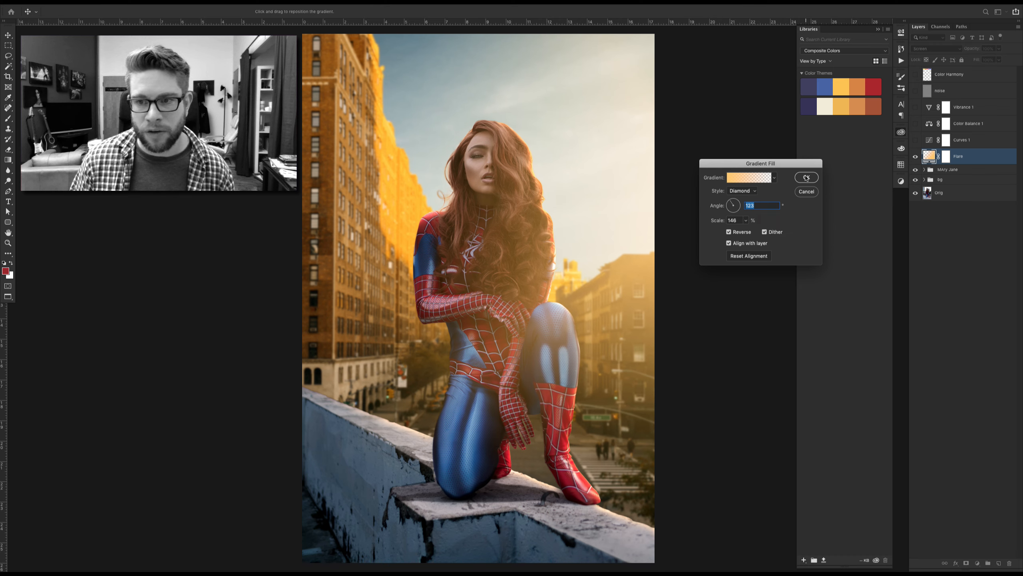
left_click(806, 178)
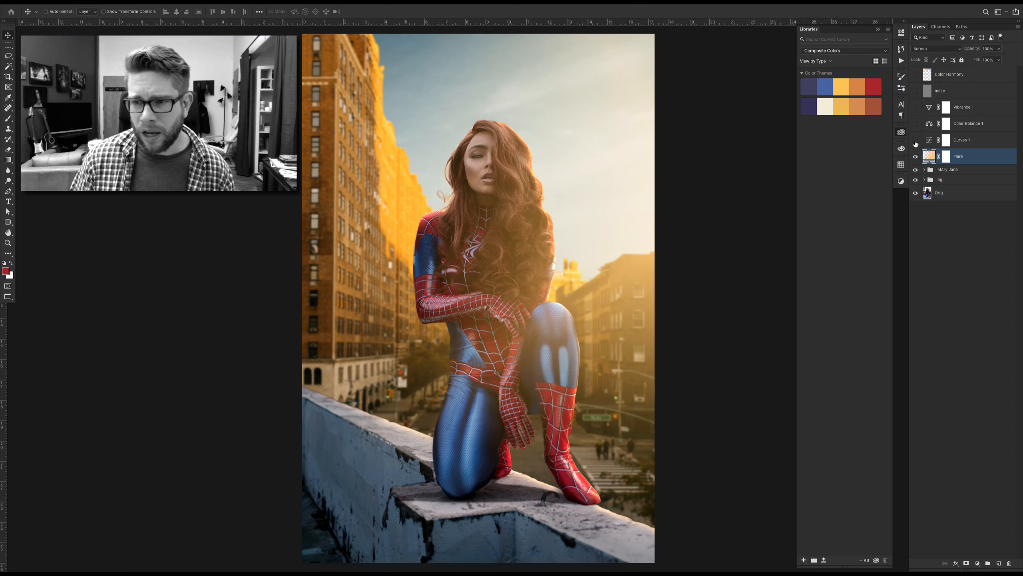
Show the Curves 1 and Color Balance 1 adjustment layers.
left_click(915, 141)
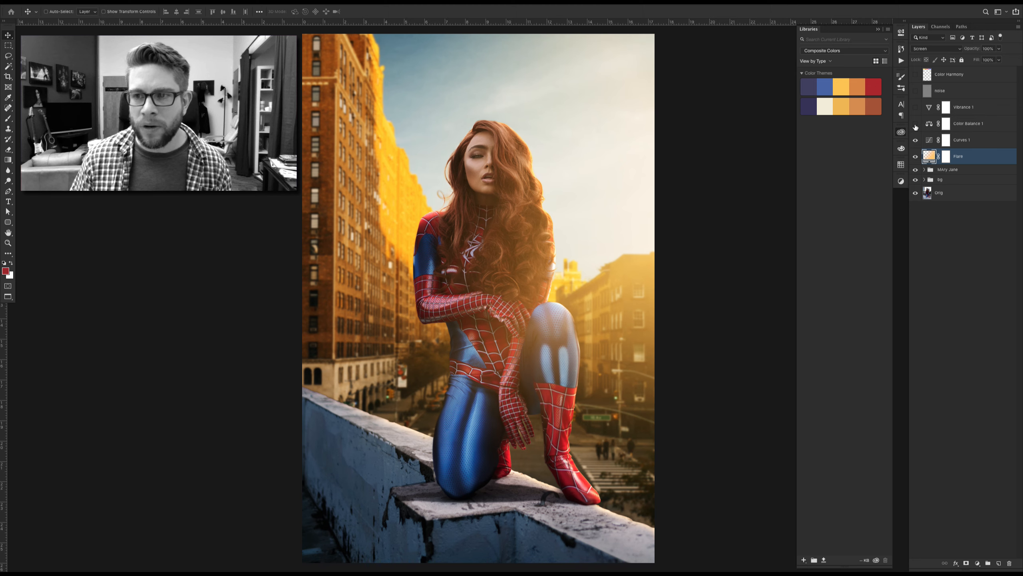
left_click(915, 124)
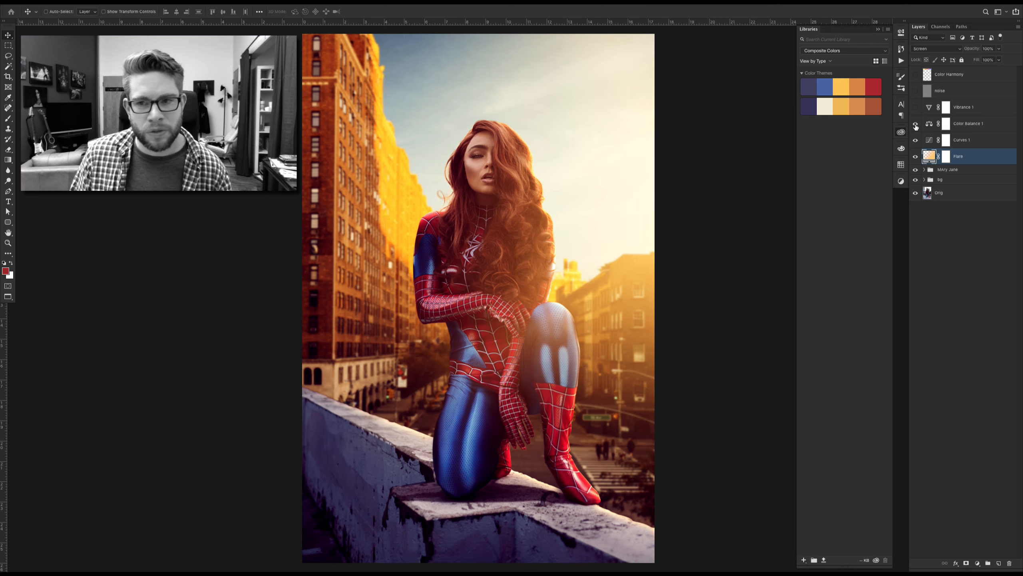
Open the Color Balance 1 settings and review its midtones, shadows and highlights values, keeping them as they are.
double_click(929, 125)
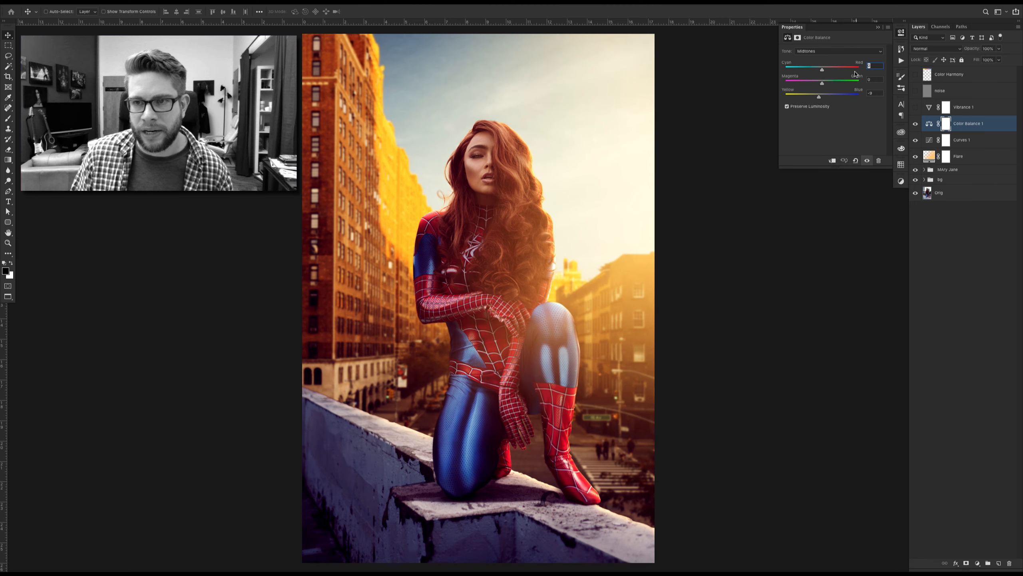
left_click(832, 53)
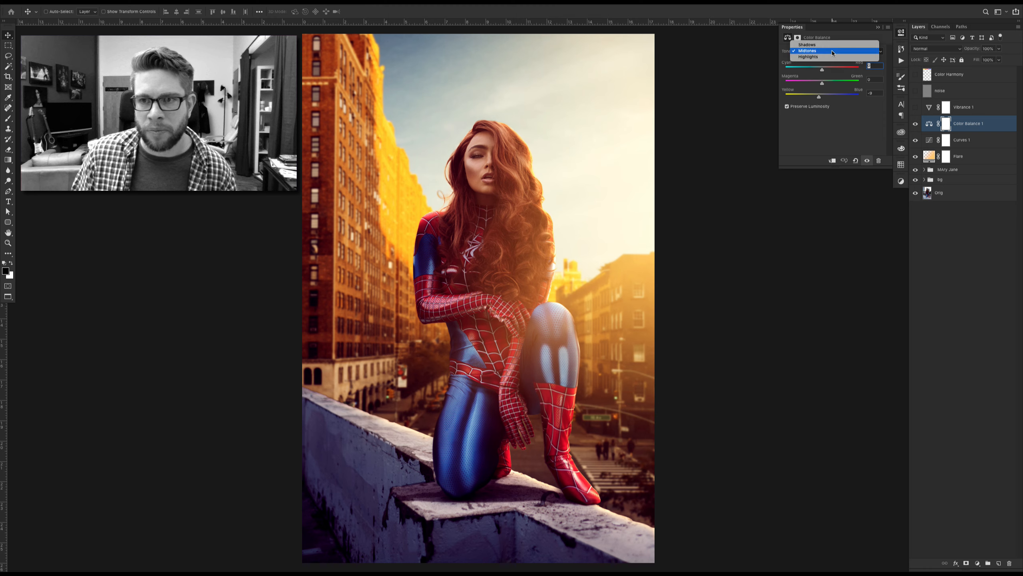
left_click(832, 45)
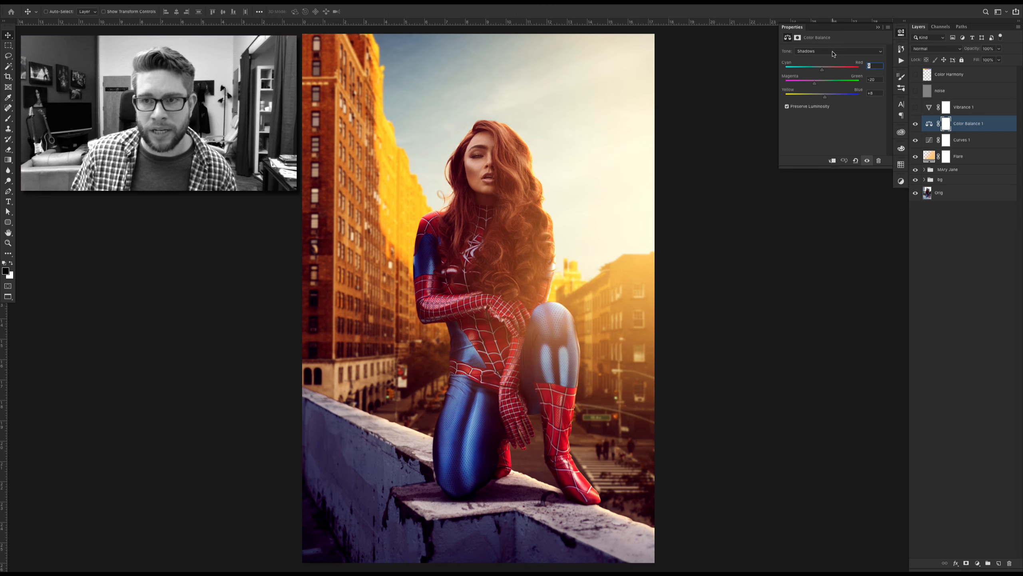
left_click(832, 52)
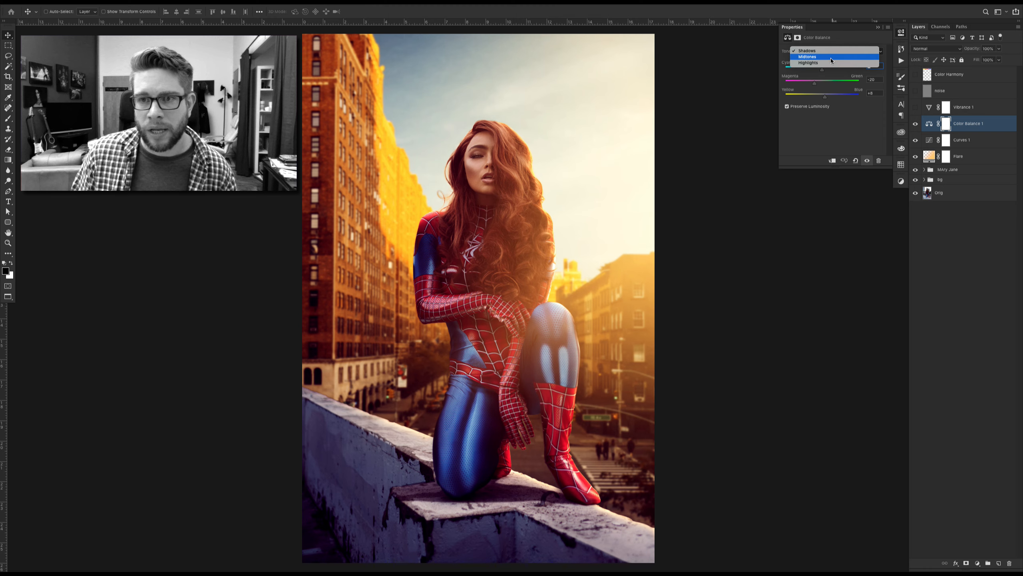
left_click(831, 63)
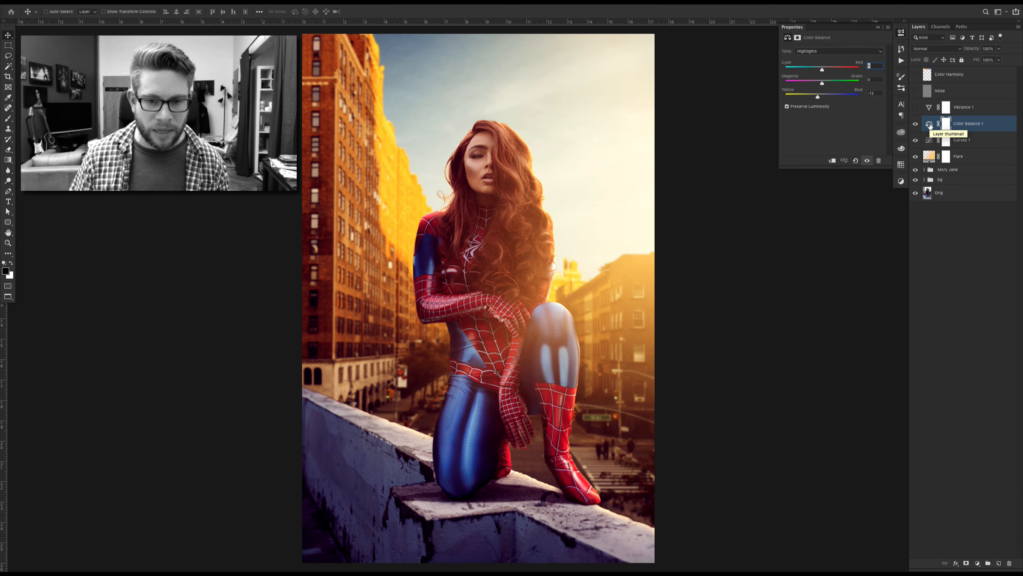
Hide the Color Balance 1 layer, sample the red of the suit's sleeve with the Brush tool active, and reselect the adjustment.
left_click(915, 125)
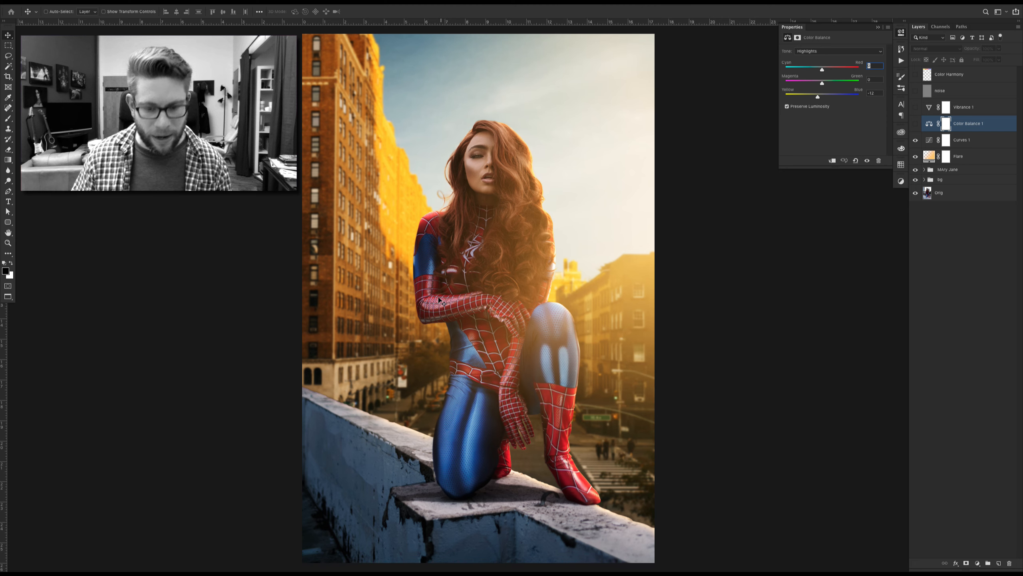
key("b")
left_click(430, 304, "alt")
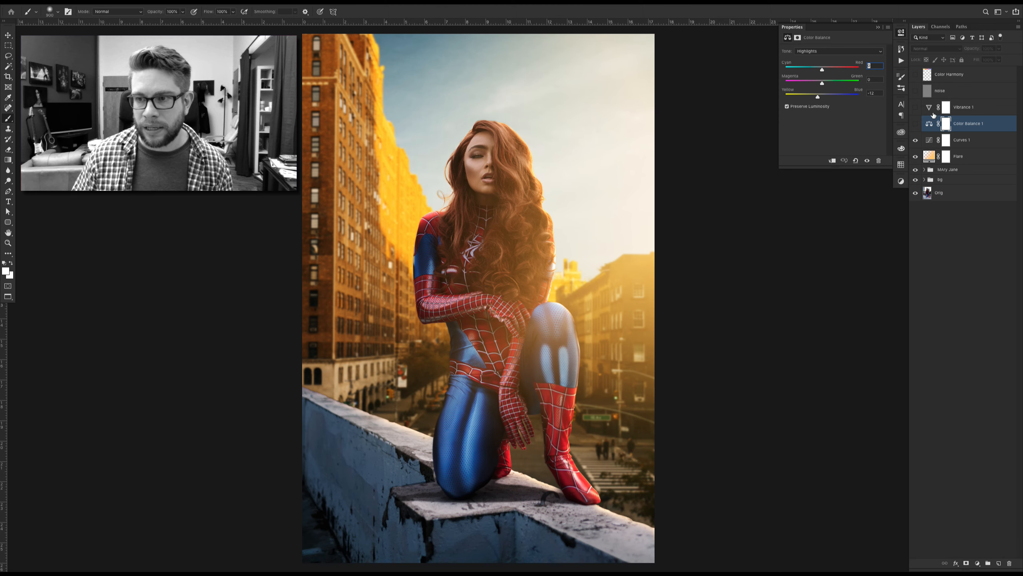
left_click(930, 124)
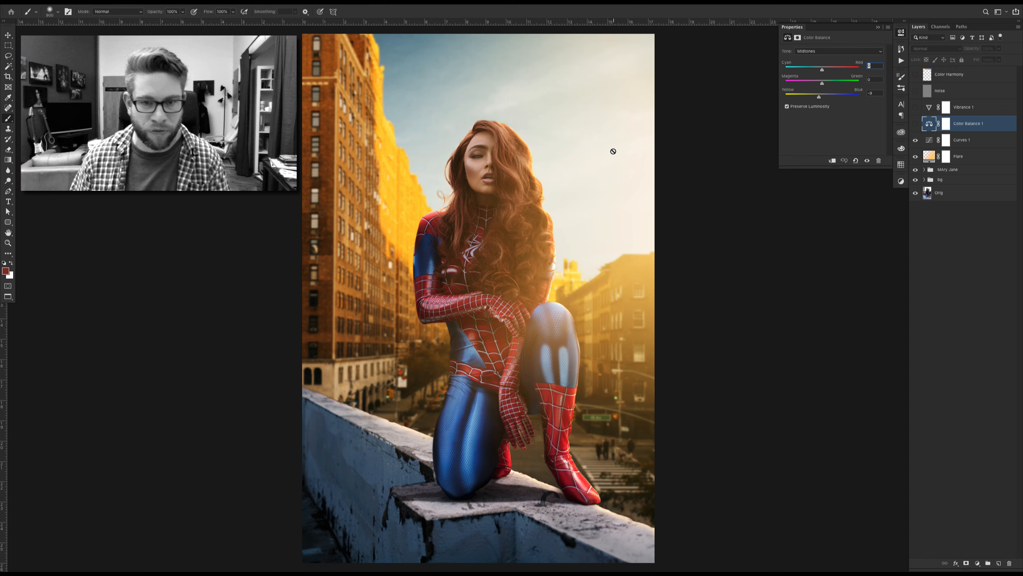
Compare the image with and without the Color Balance 1 layer, leaving the layer on.
left_click(915, 124)
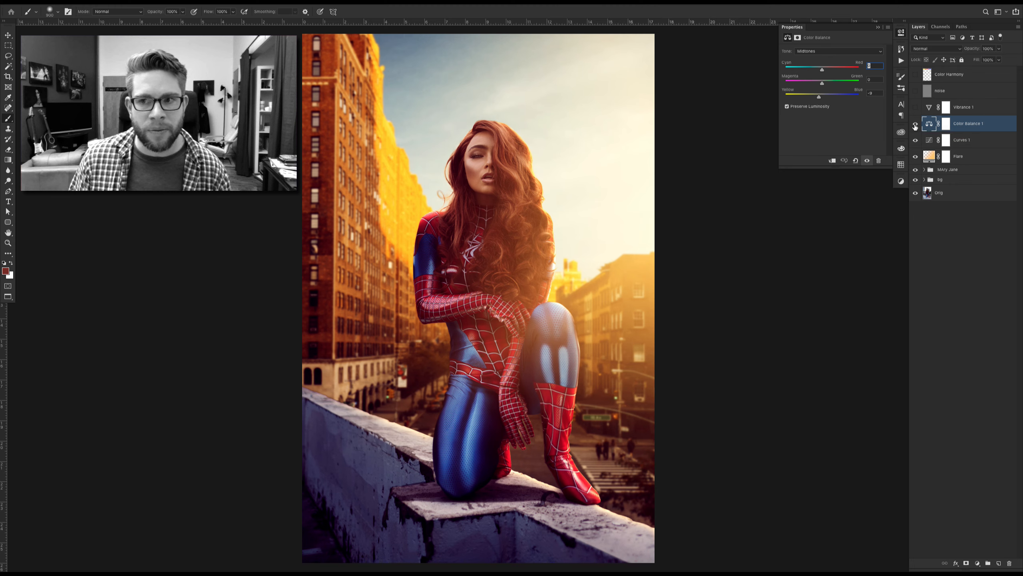
left_click(915, 126)
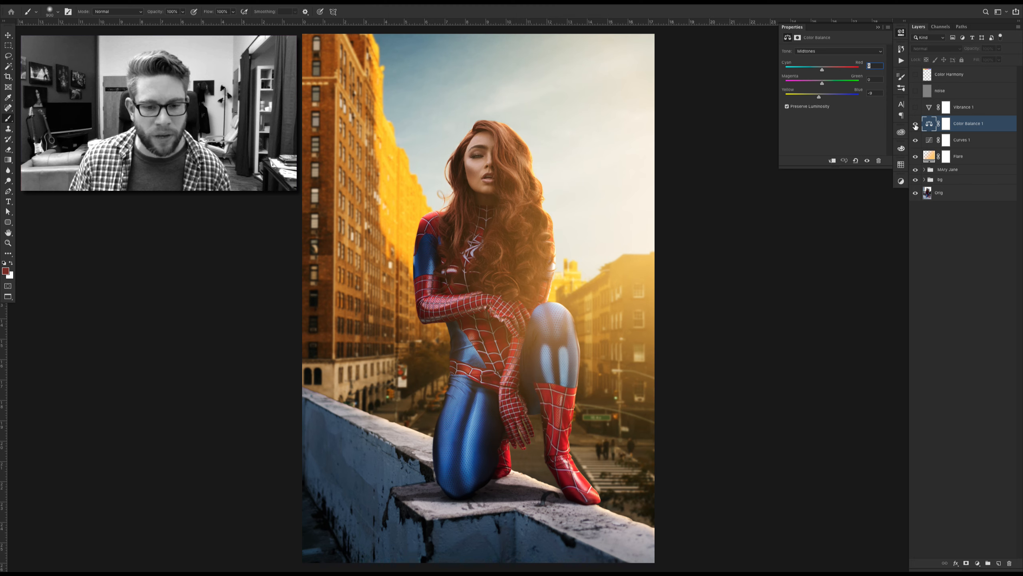
left_click(915, 126)
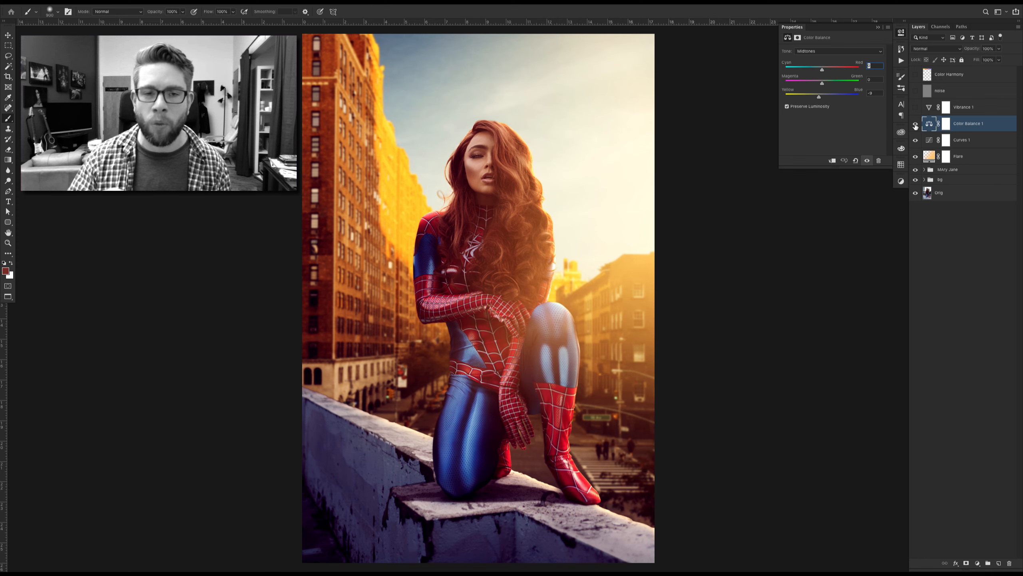
Switch to Adobe Color in the browser and shift the red base colour of the Analogous harmony to #FF4136.
key("super+Tab")
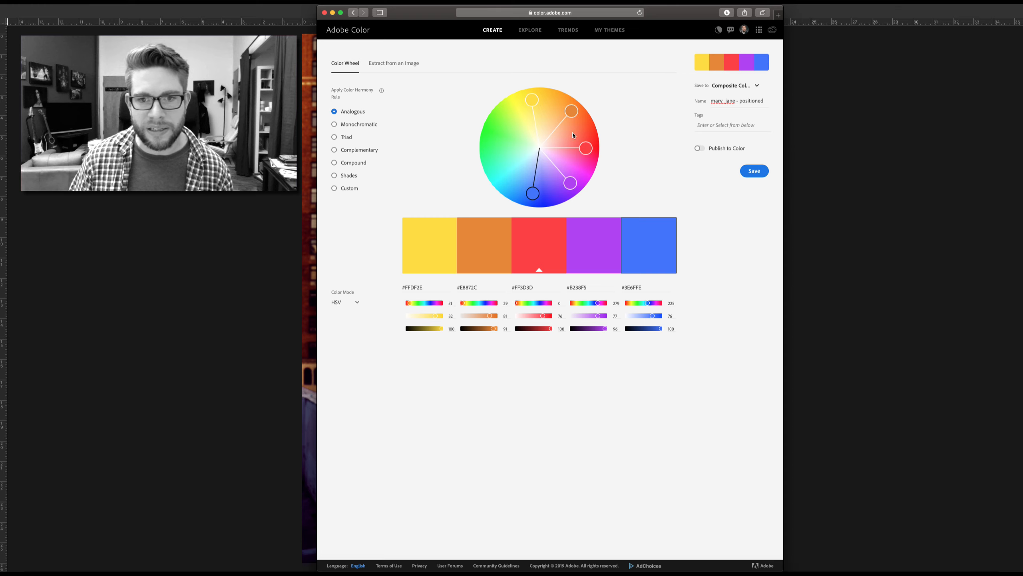
mouse_move(587, 152)
left_mouse_down()
mouse_move(577, 117)
mouse_move(589, 145)
left_mouse_up()
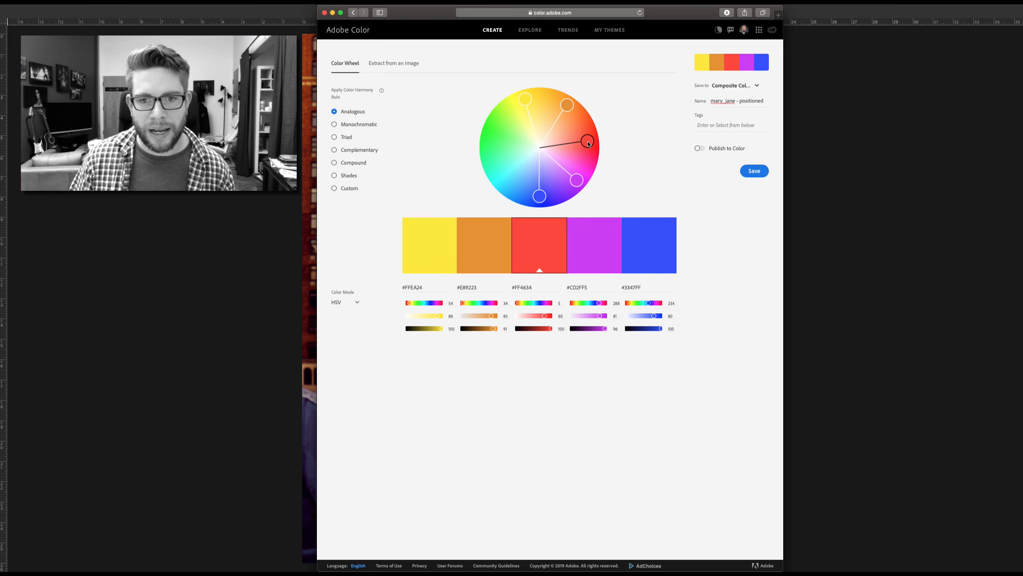
left_click_drag(589, 144, 589, 146)
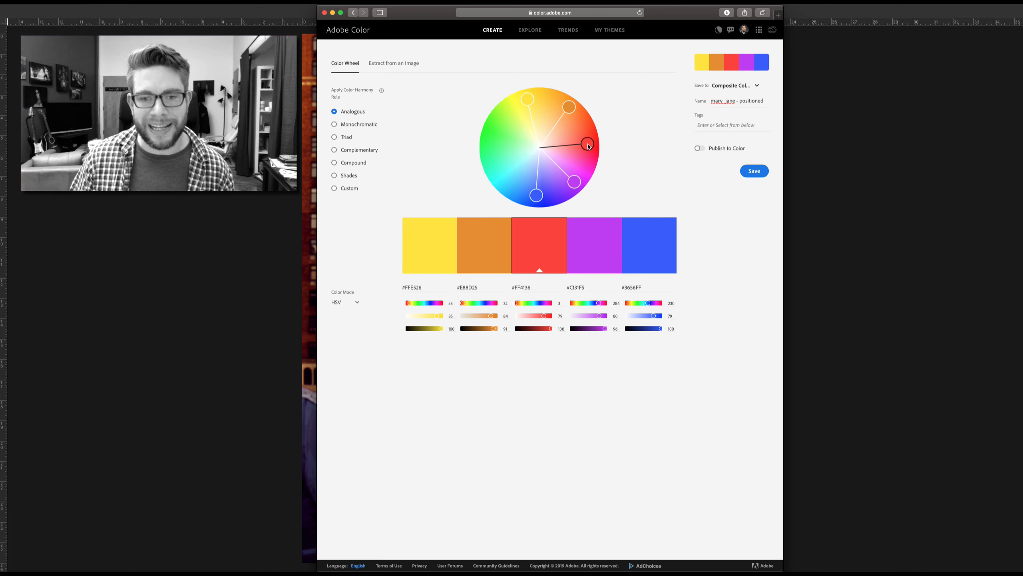
left_click(568, 109)
left_click(530, 101)
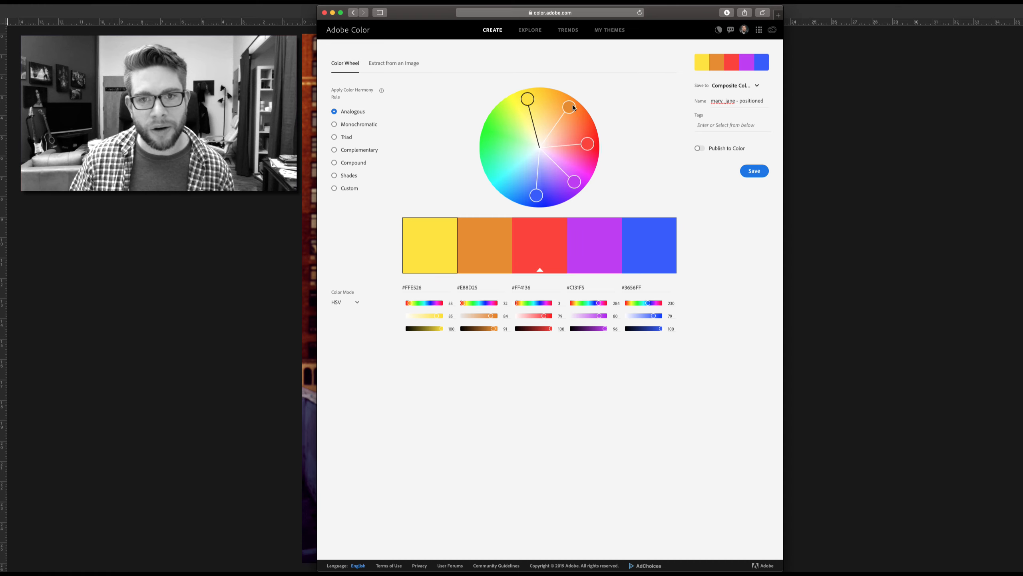
Move the orange handle inward, swing the yellow handle to green and back to yellow, and select the purple swatch.
mouse_move(568, 107)
left_mouse_down()
mouse_move(554, 104)
mouse_move(560, 110)
left_mouse_up()
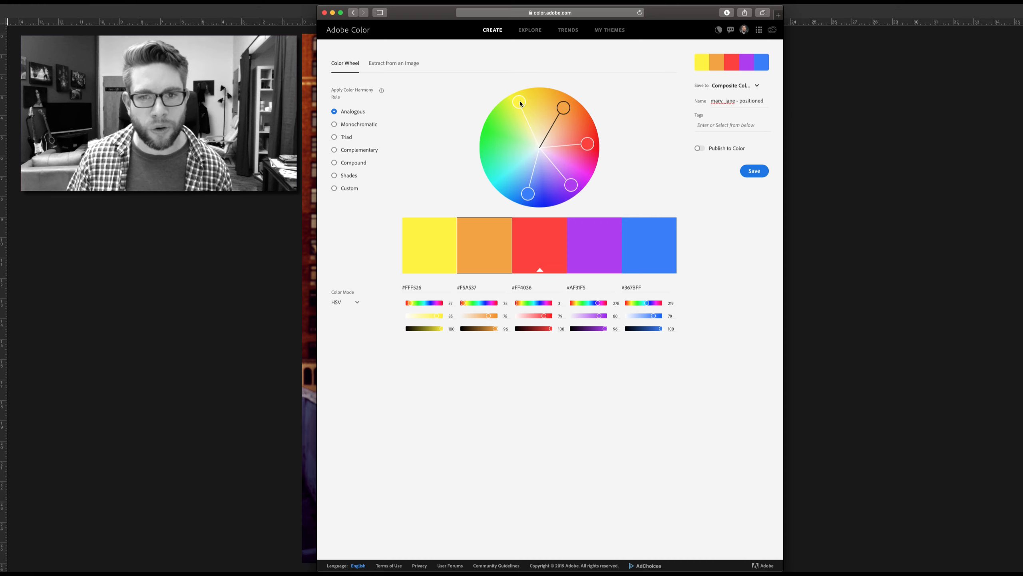
left_click_drag(523, 102, 499, 130)
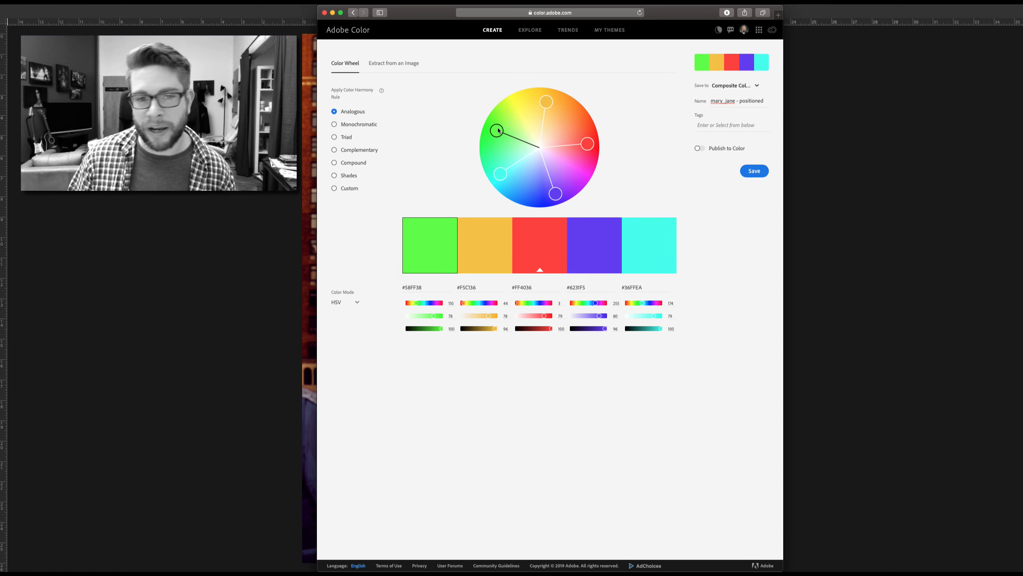
mouse_move(499, 131)
left_mouse_down()
mouse_move(507, 108)
mouse_move(529, 102)
left_mouse_up()
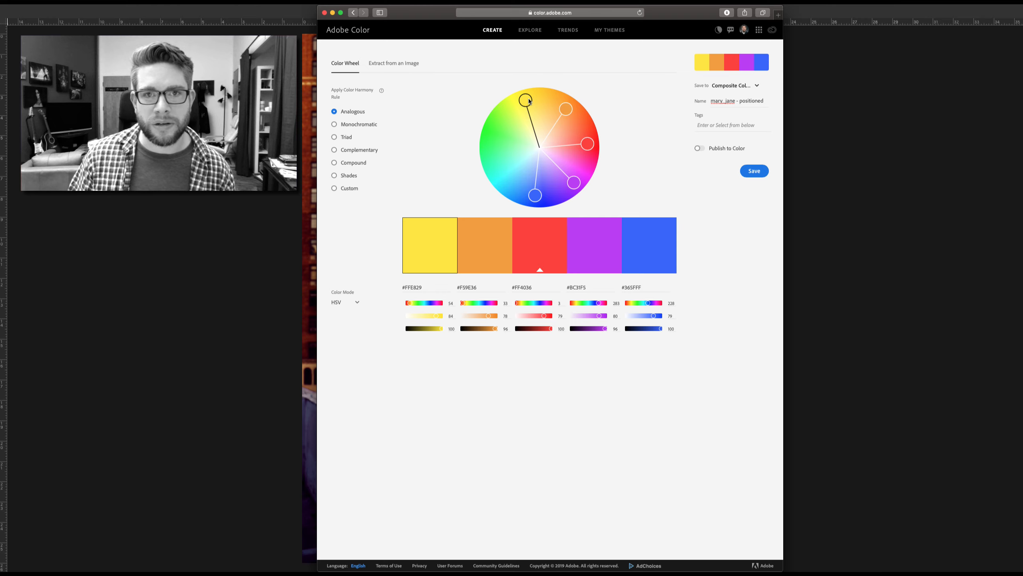
left_click(596, 251)
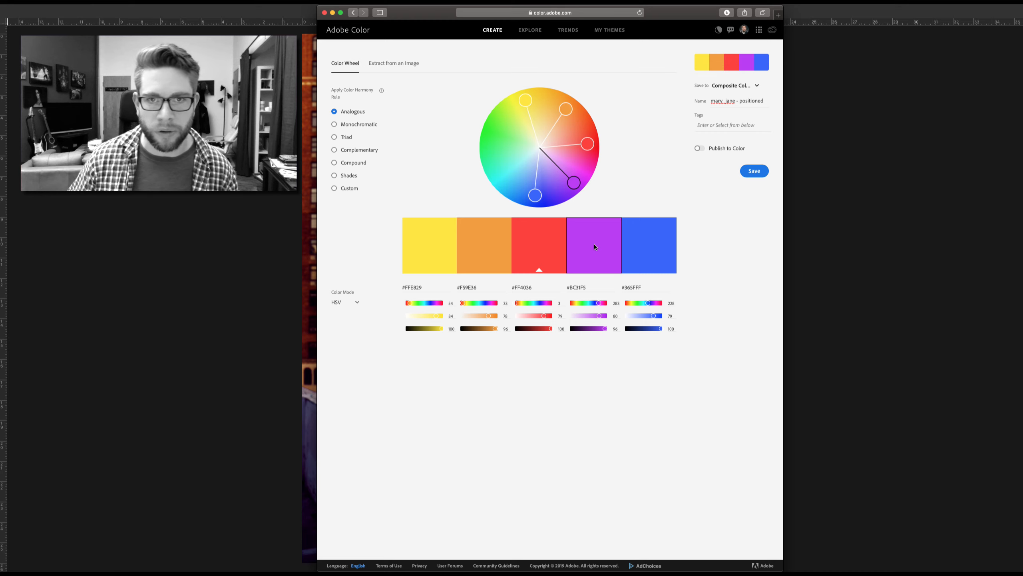
Switch back to Photoshop, expand the MAry Jane group and hide its Hue/Saturation 1 layer.
key("super+Tab")
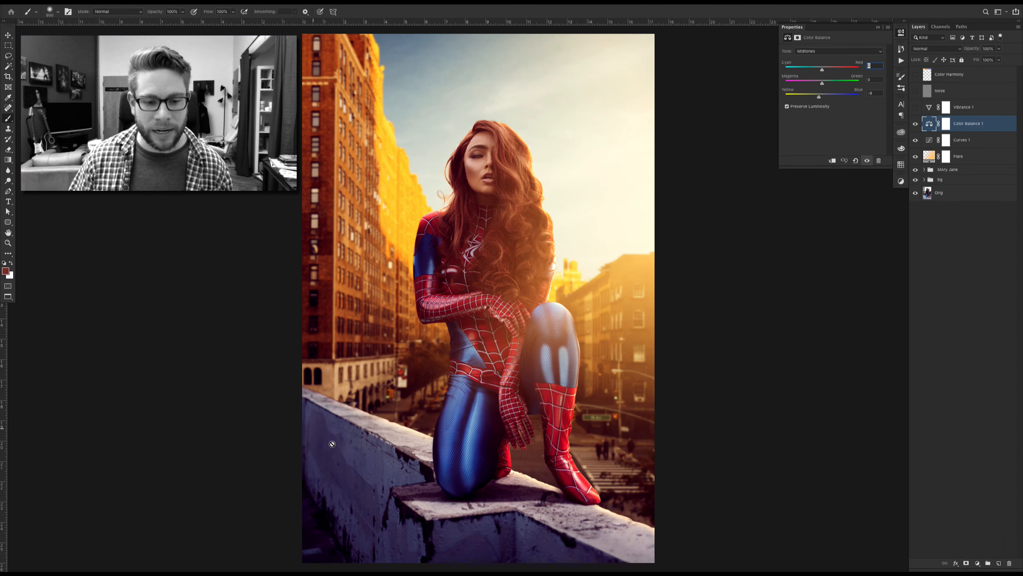
scroll(332, 444, "down", 2)
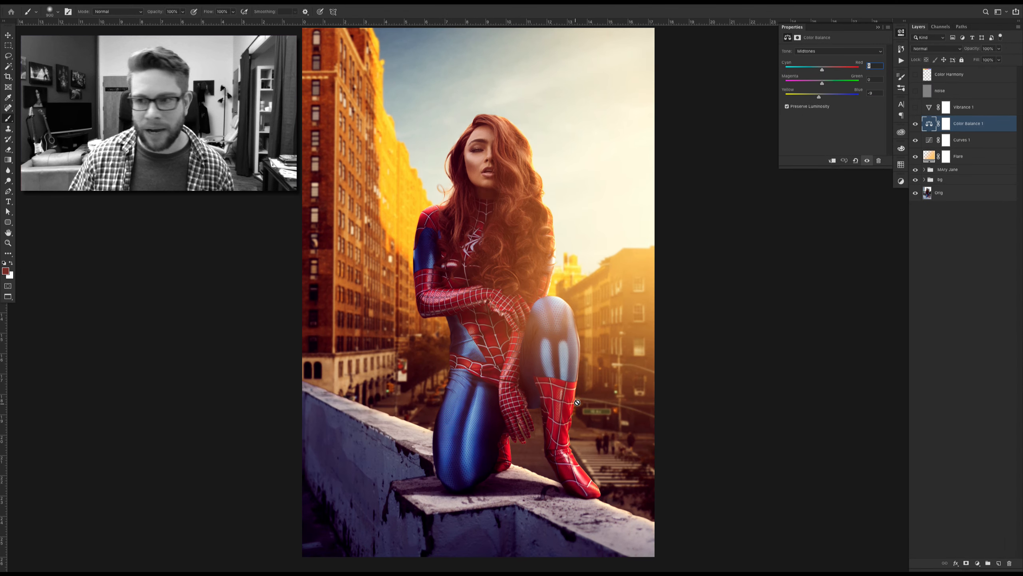
left_click(925, 170)
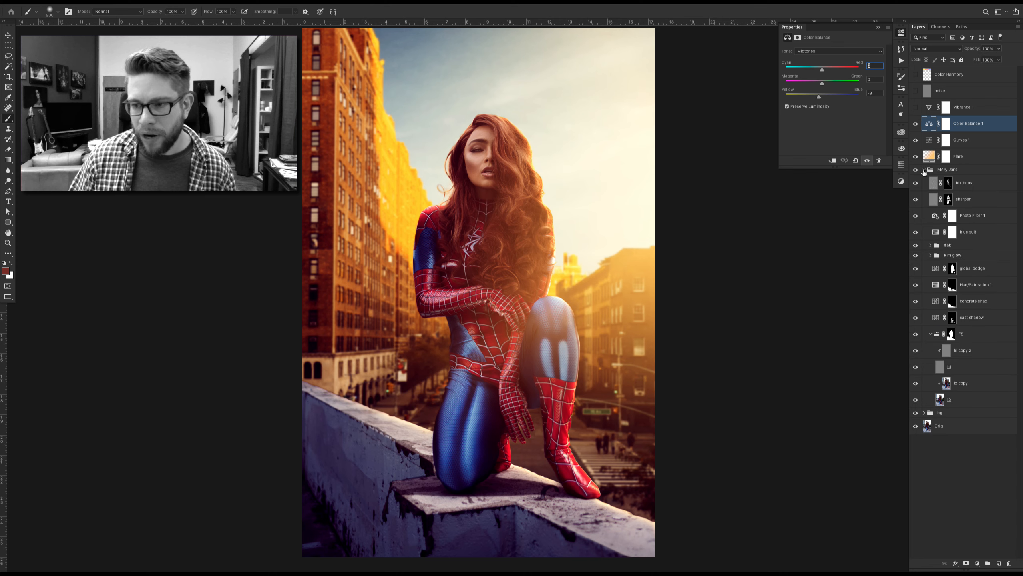
left_click(916, 285)
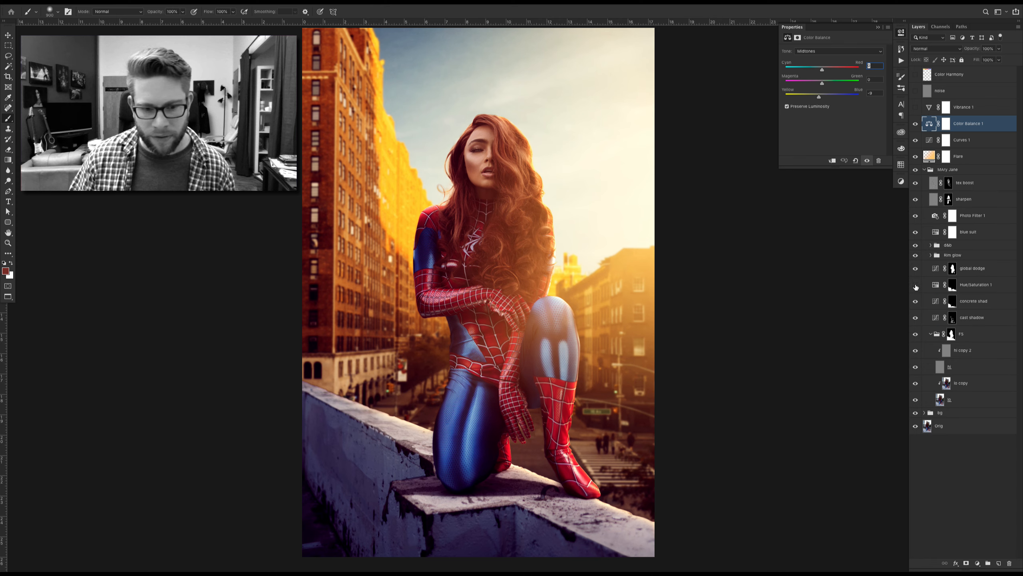
View the Hue/Saturation 1 layer's mask on its own and return to the layer's adjustment settings.
left_click(937, 285)
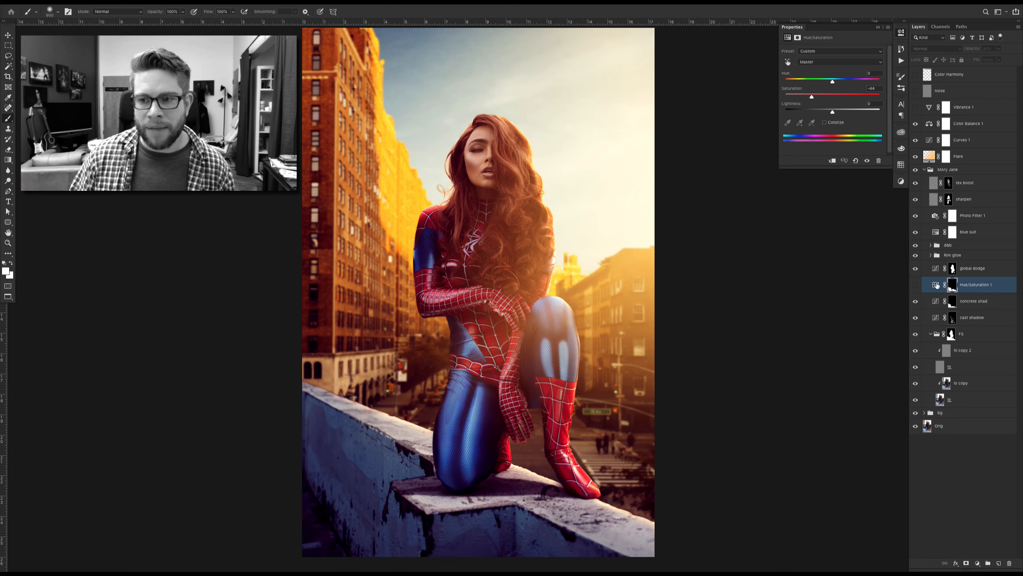
left_click(952, 286, "alt")
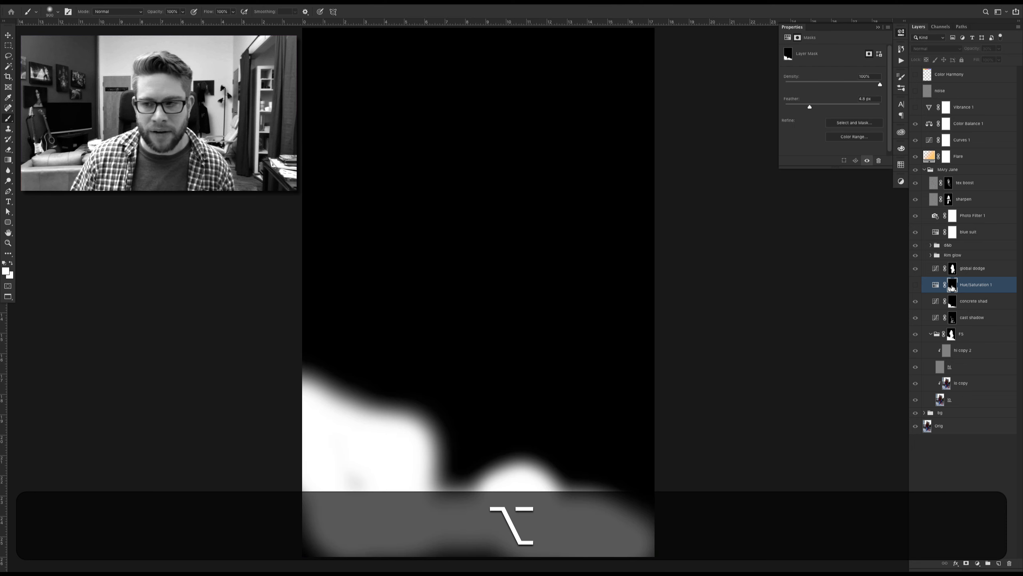
left_click(934, 286)
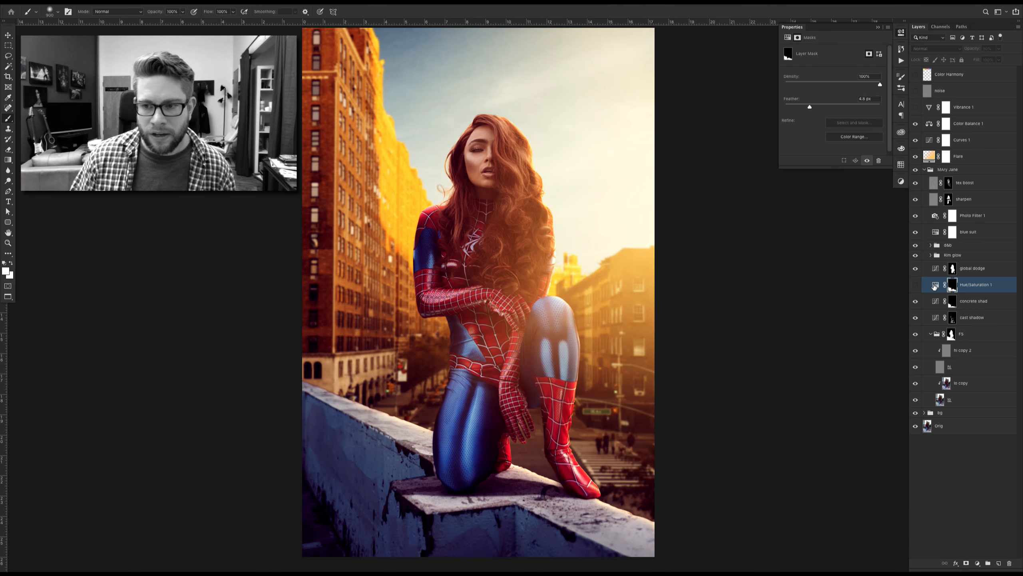
left_click(934, 286)
Turn the Hue/Saturation 1 layer back on and display its settings for the Blues range.
left_click(916, 284)
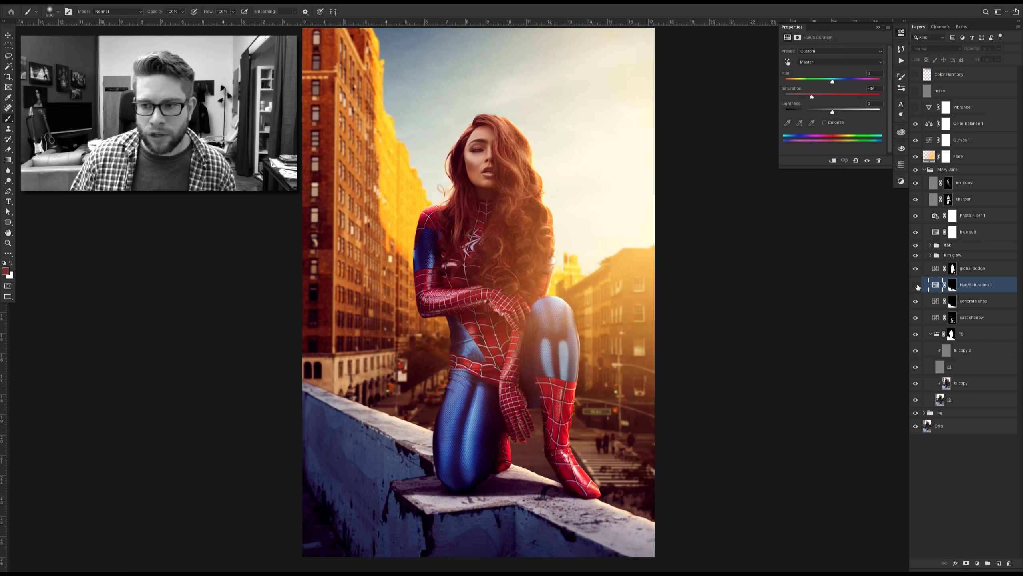
left_click(824, 63)
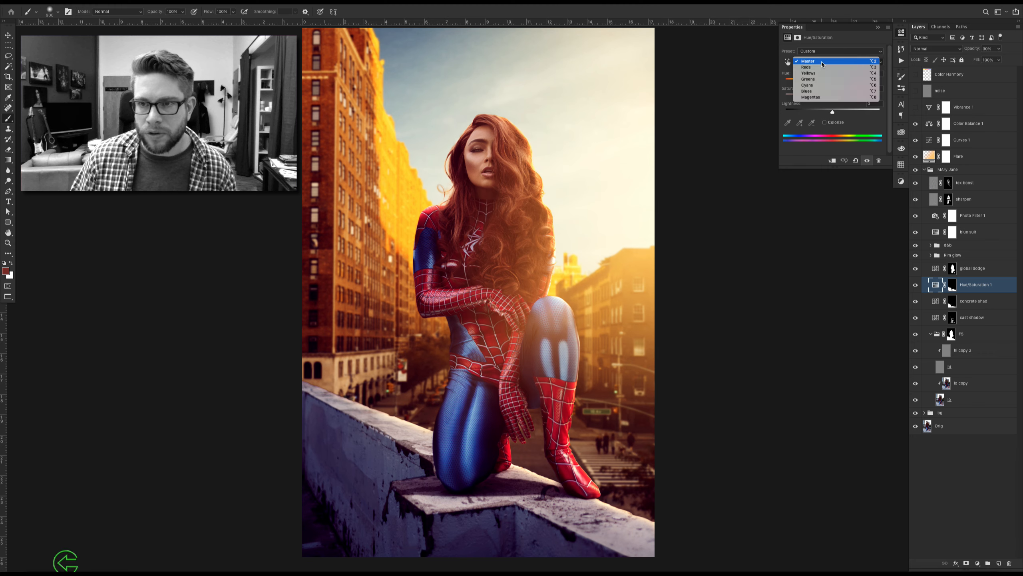
left_click(823, 92)
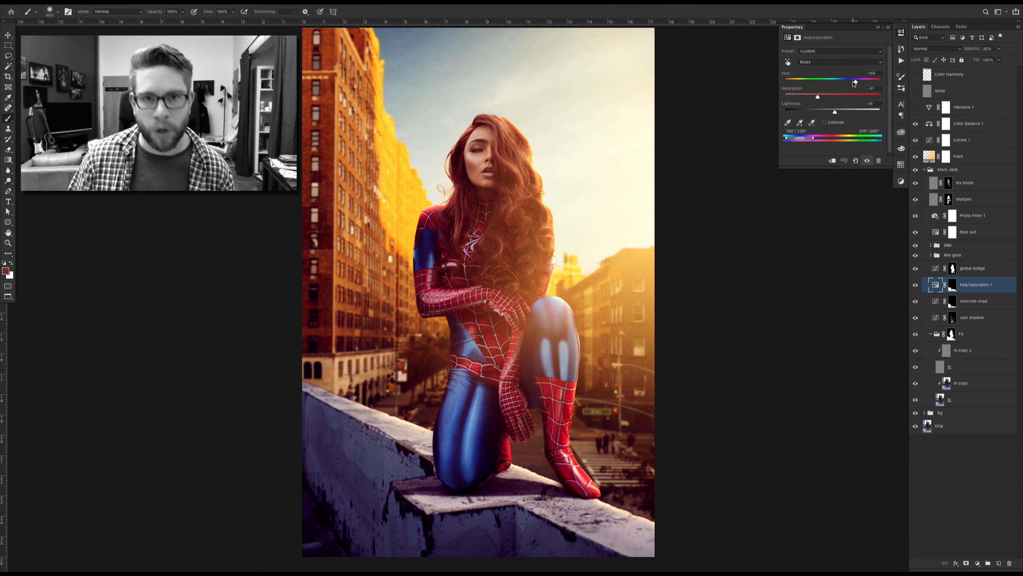
Compare the ledge with Hue/Saturation 1 hidden and Color Balance 1 toggled off and on, leaving both layers visible.
left_click(916, 285)
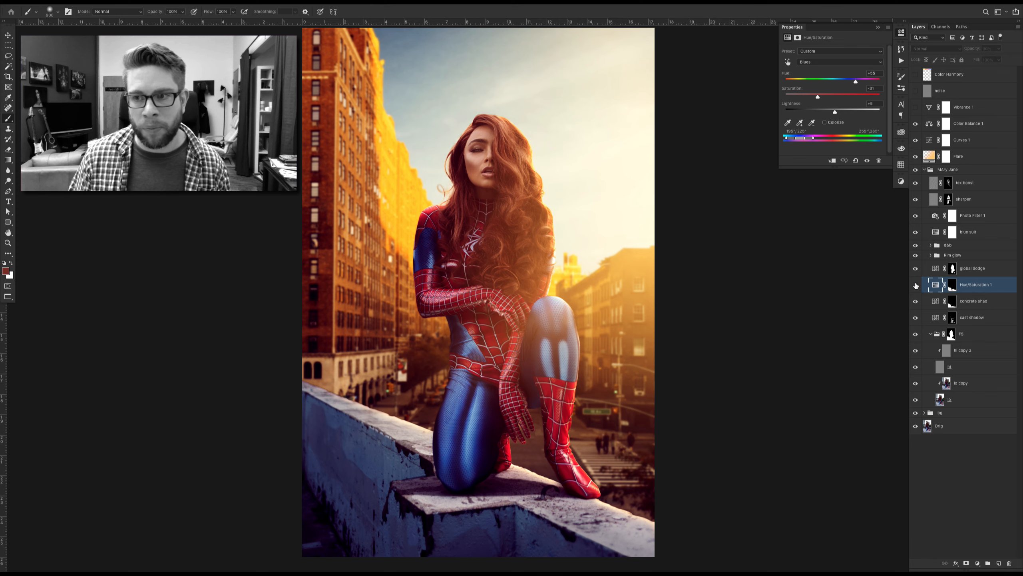
left_click(915, 125)
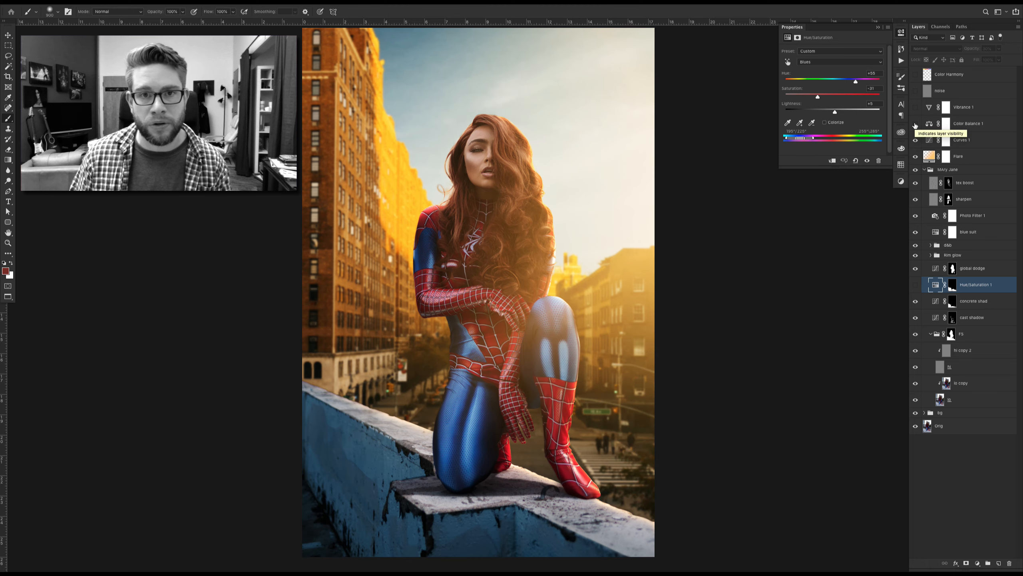
left_click(915, 125)
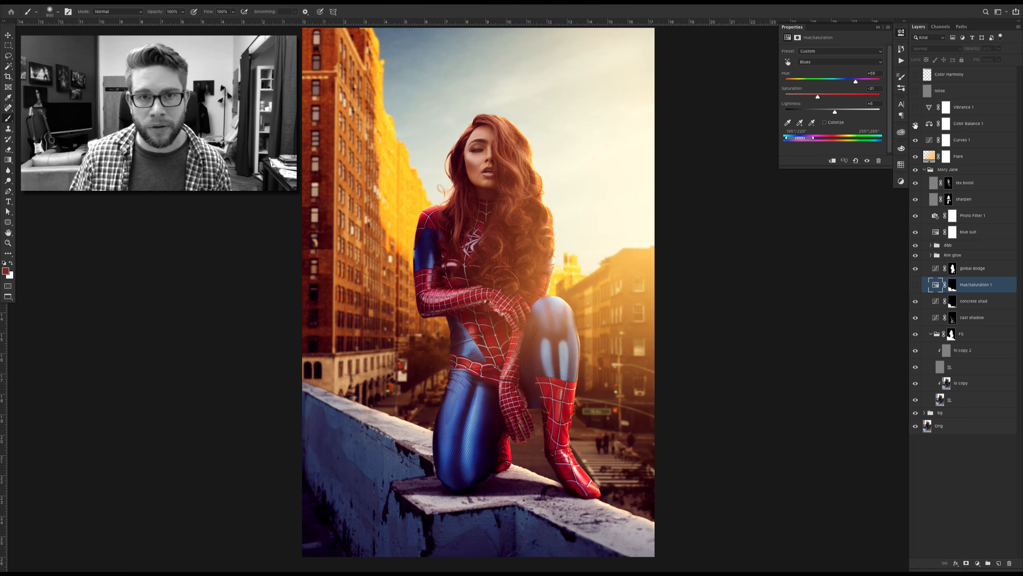
left_click(916, 285)
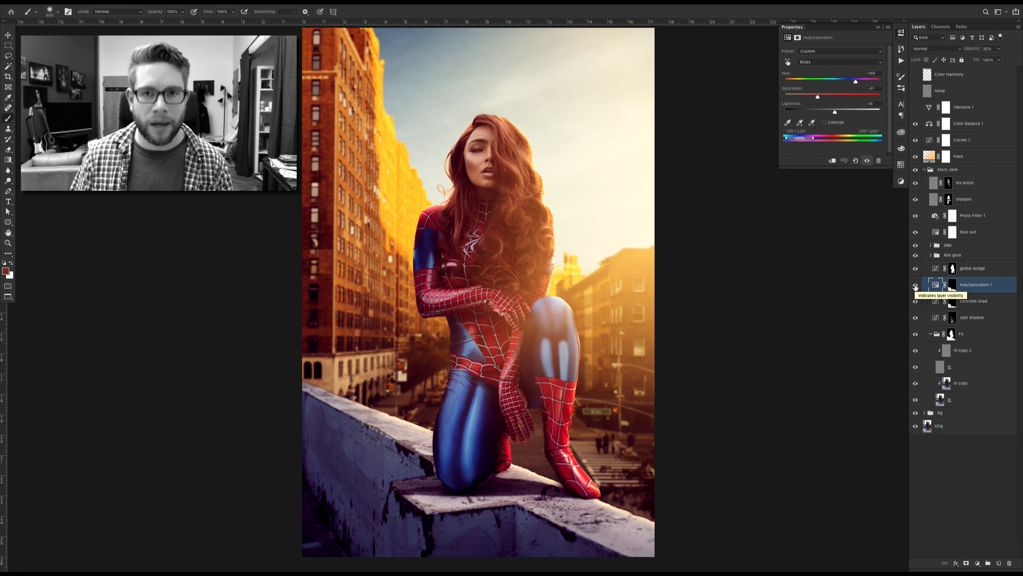
Make the Color Harmony, Vibrance 1 and noise layers visible above the composite.
left_click(916, 76)
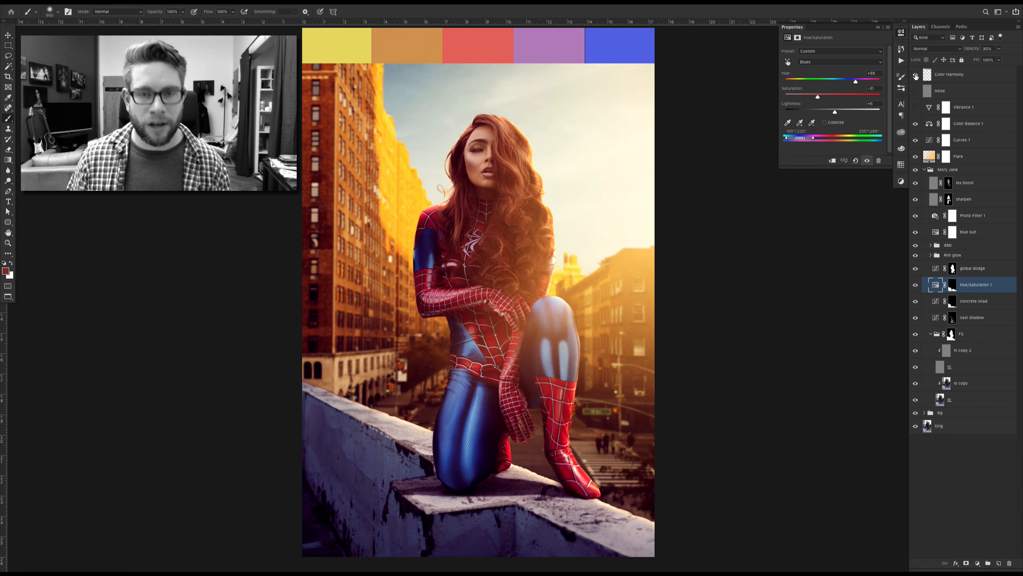
left_click(915, 109)
left_click(916, 92)
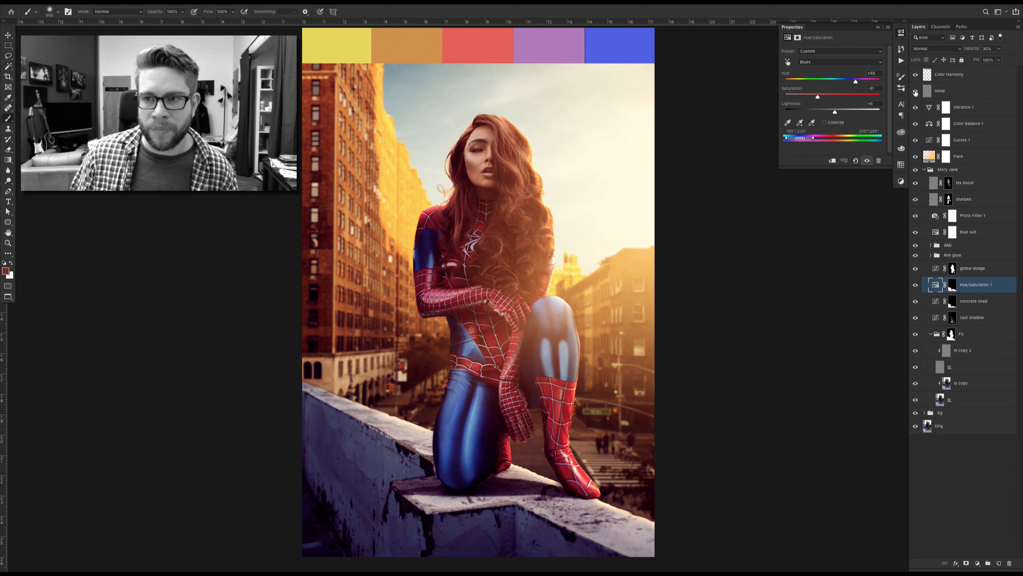
Collapse the MAry Jane group and compare the Orig layer on its own with the full composite, ending with all layers visible.
left_click(924, 171)
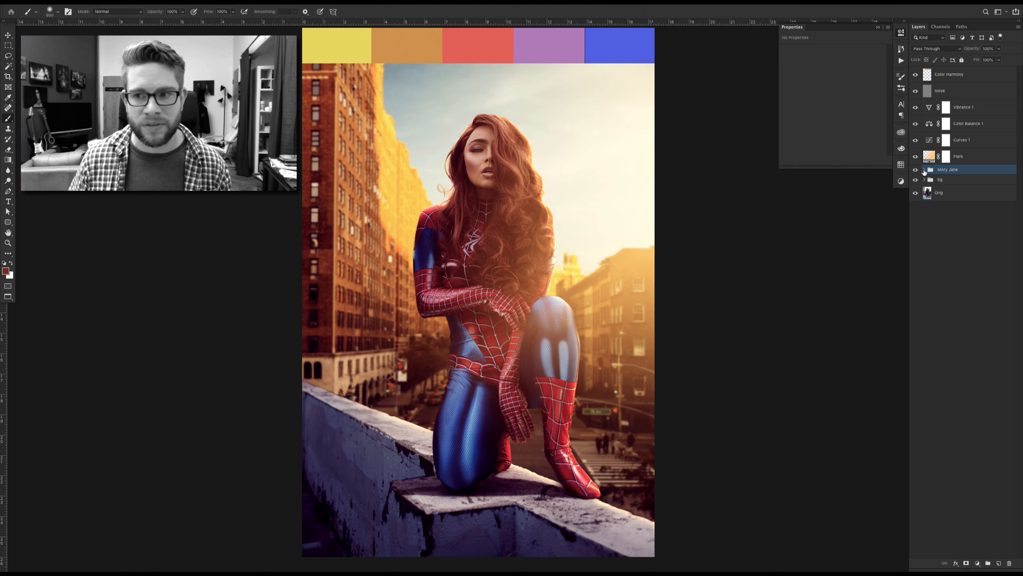
left_click(916, 193, "alt")
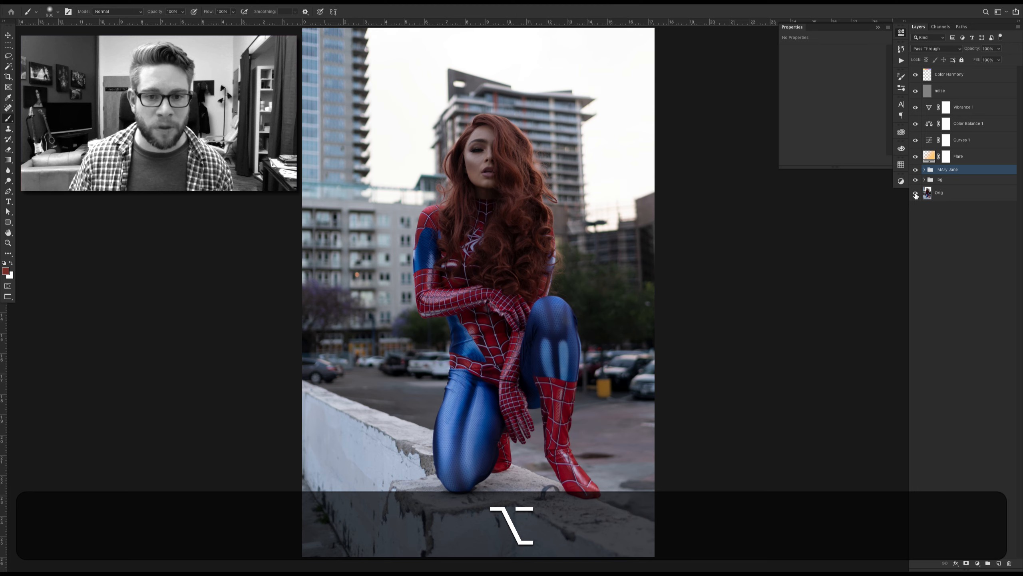
left_click(916, 193, "alt")
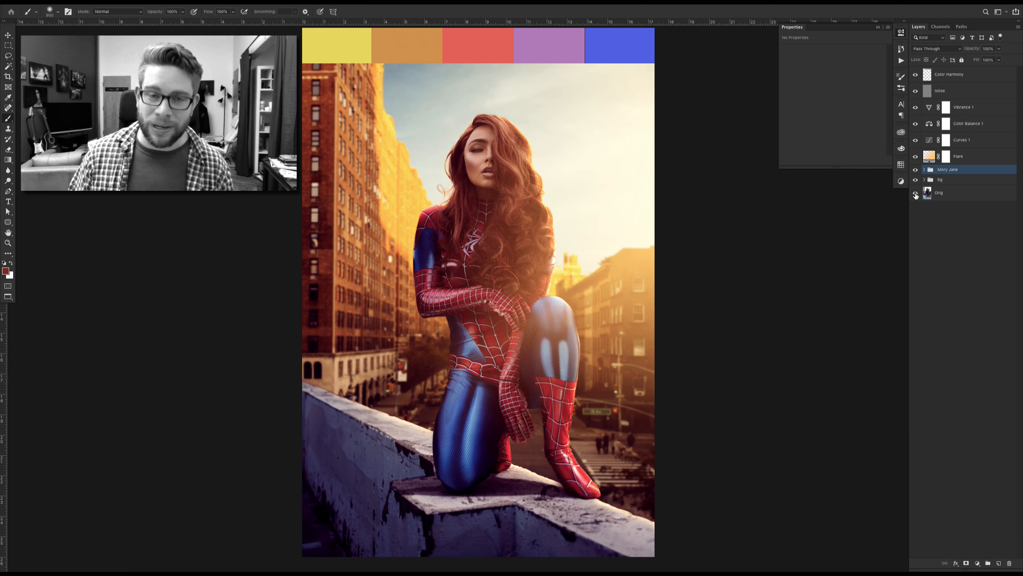
Expand the bg group and select the Unsplash photo smart object at the base of its city group.
left_click(925, 180)
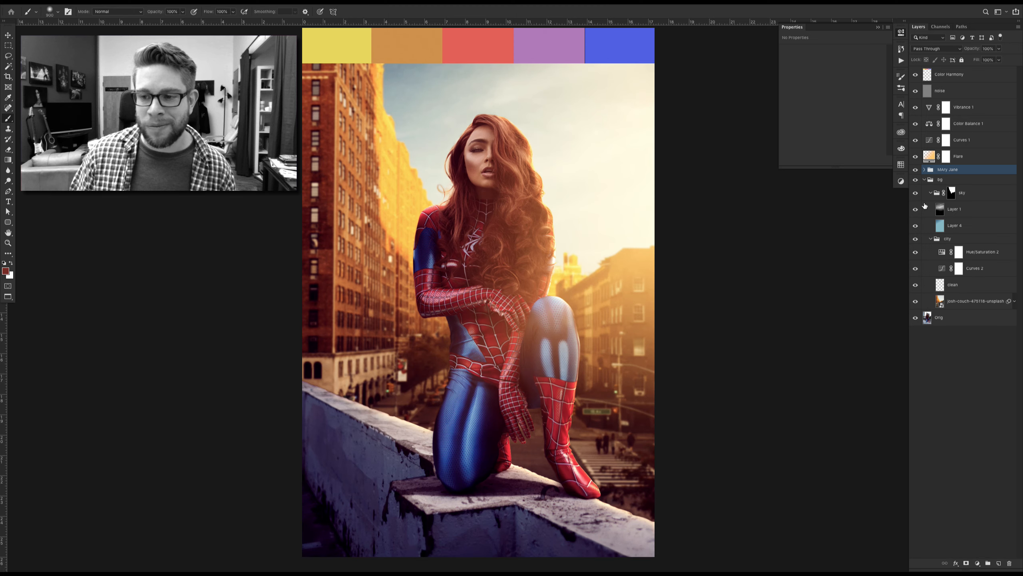
left_click(968, 305)
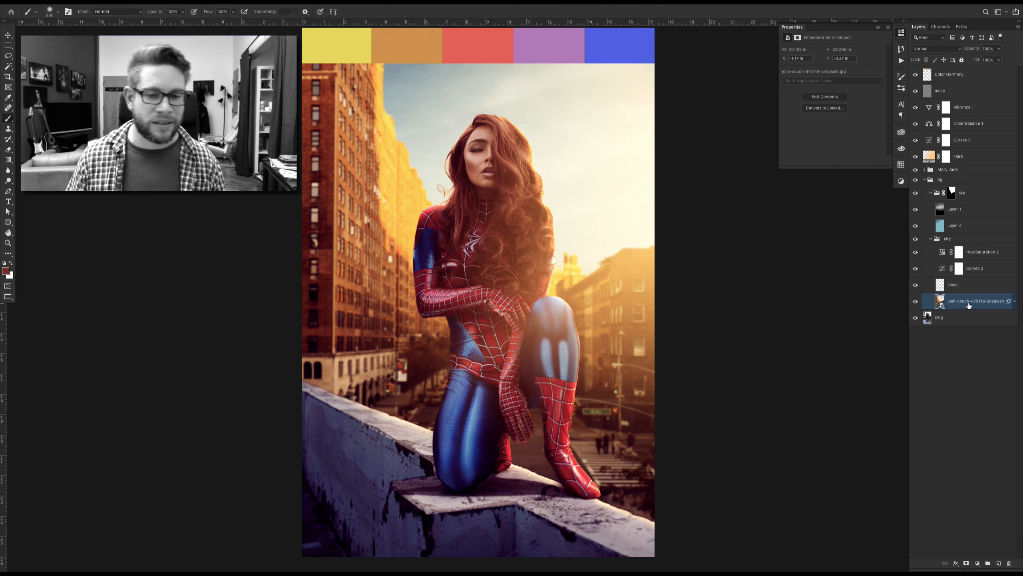